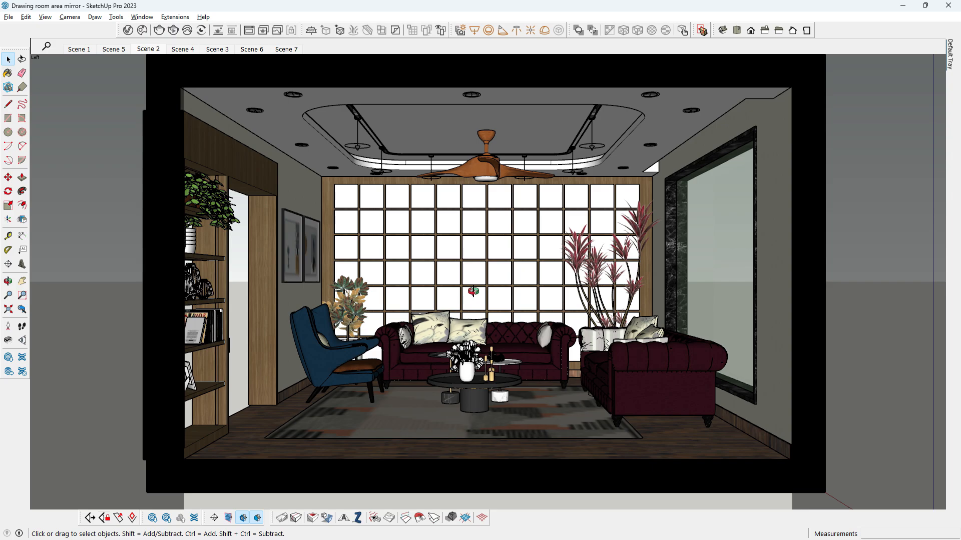
- Examine the drawing room from slightly different angles and distances, and restore the saved Scene 2 view
key(o)
drag(493, 302, 453, 329)
key(space)
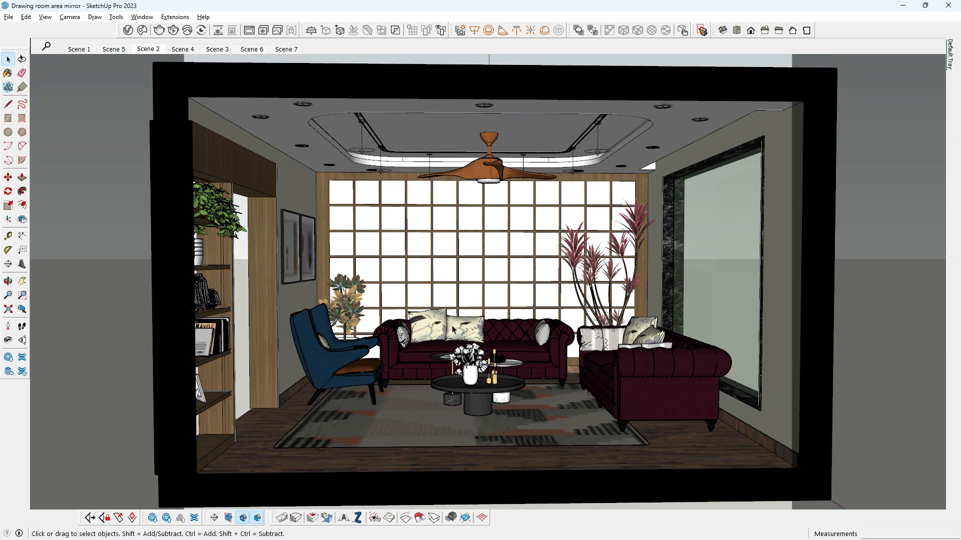
scroll(469, 267, up, 3)
scroll(599, 187, down, 2)
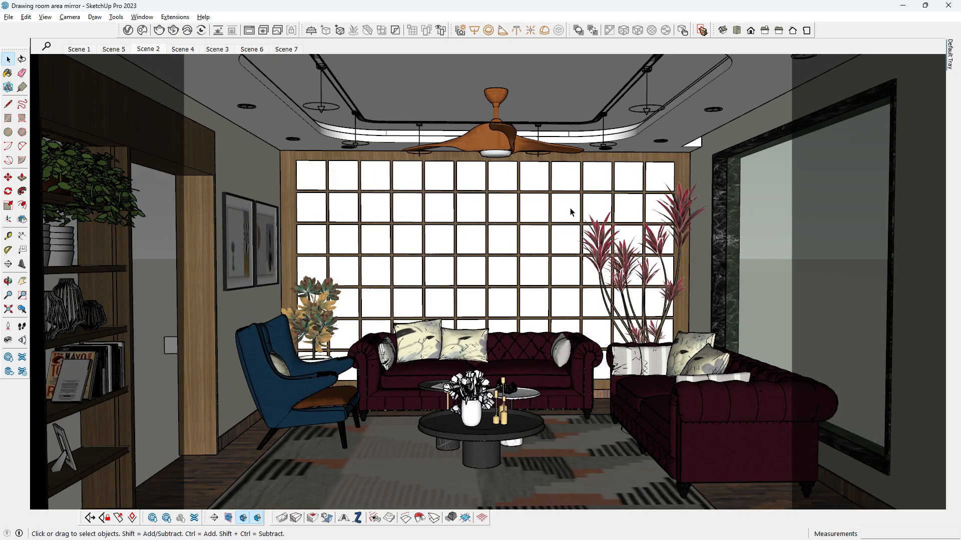
scroll(530, 240, down, 2)
middle_drag(502, 239, 486, 288)
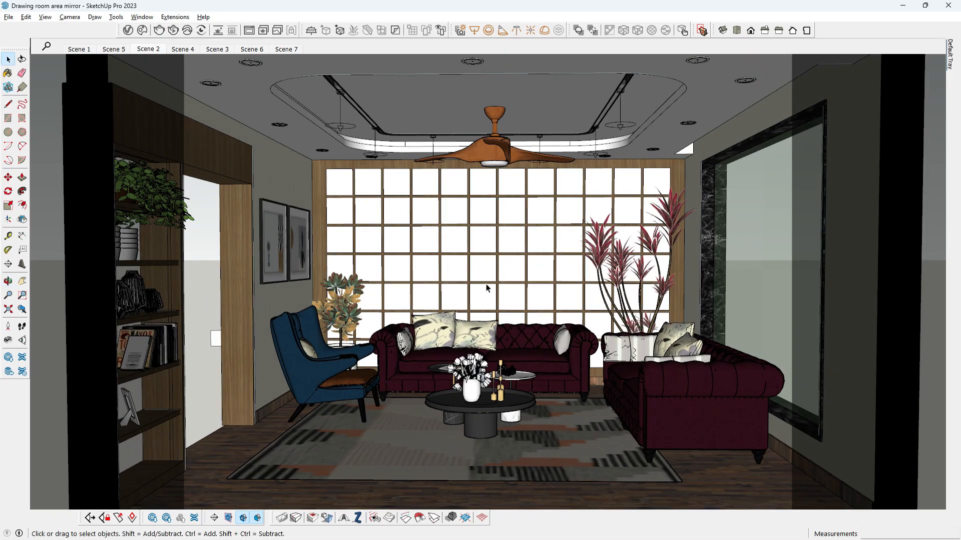
scroll(447, 281, down, 3)
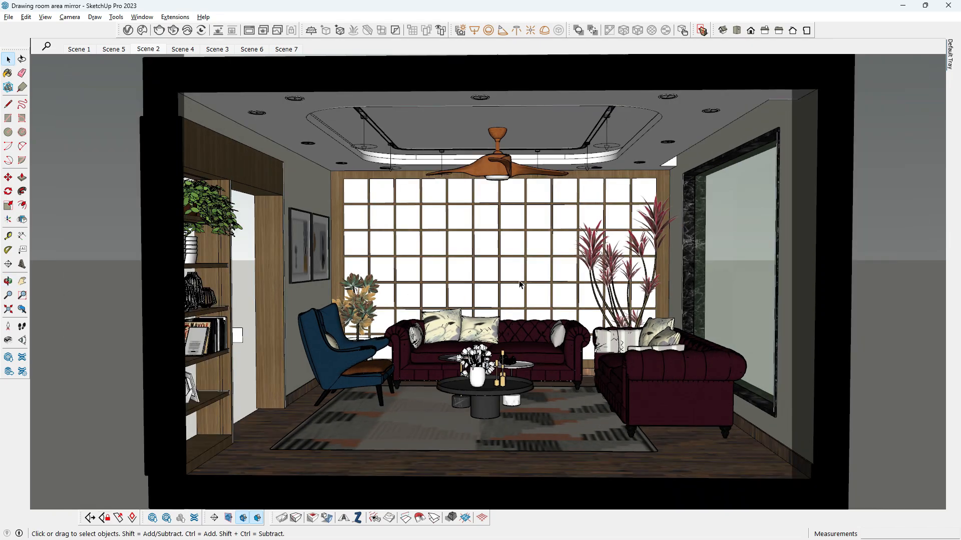
scroll(537, 275, down, 1)
middle_drag(536, 275, 526, 293)
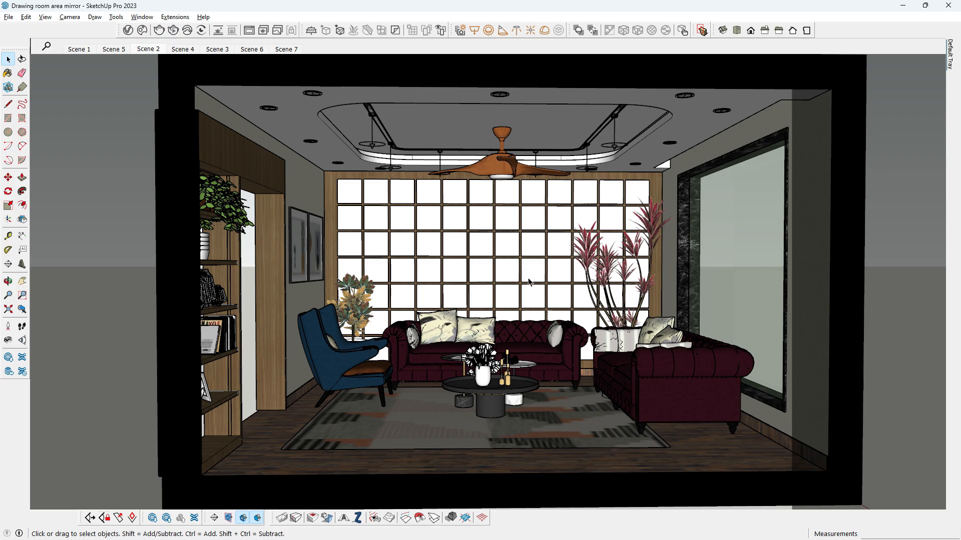
click(148, 49)
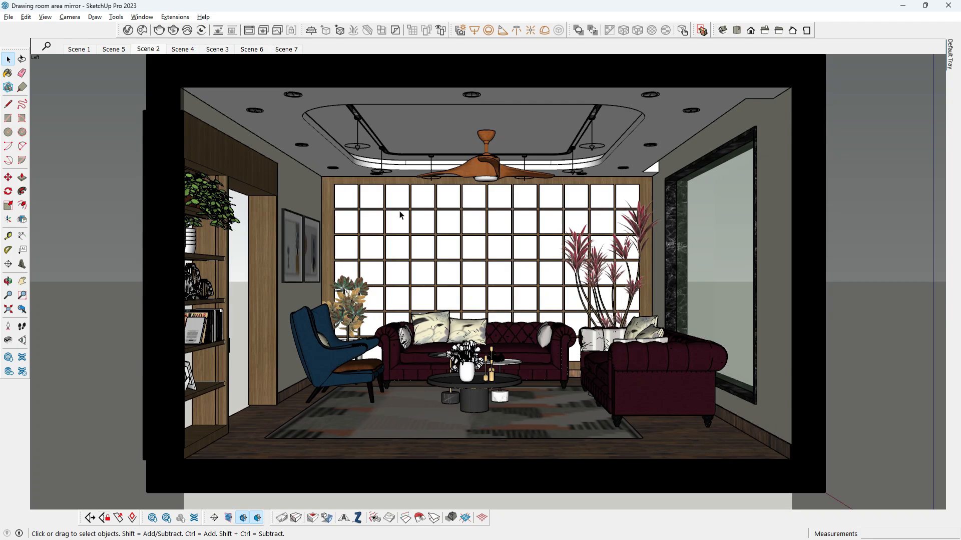
- Review the V-Ray render settings and render the Scene 2 view of the drawing room
click(132, 34)
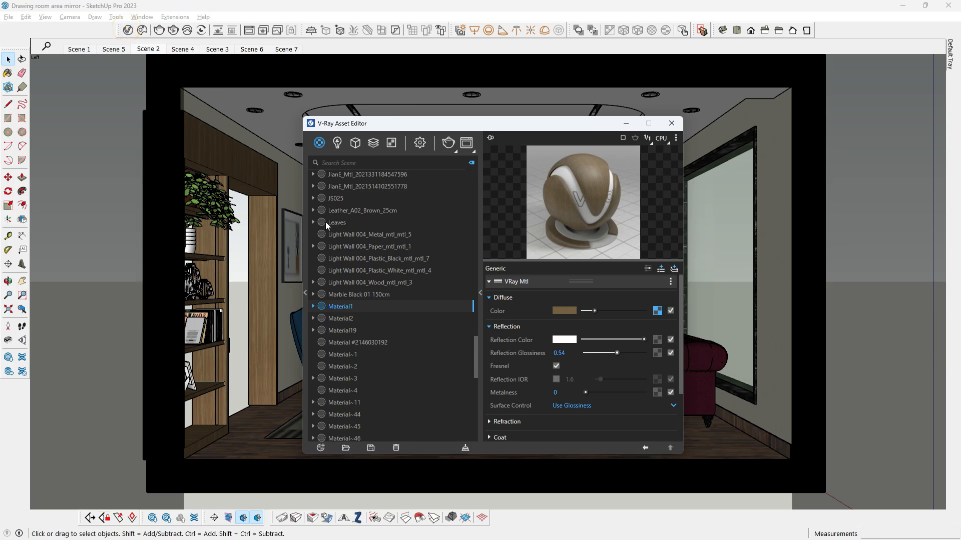
click(420, 144)
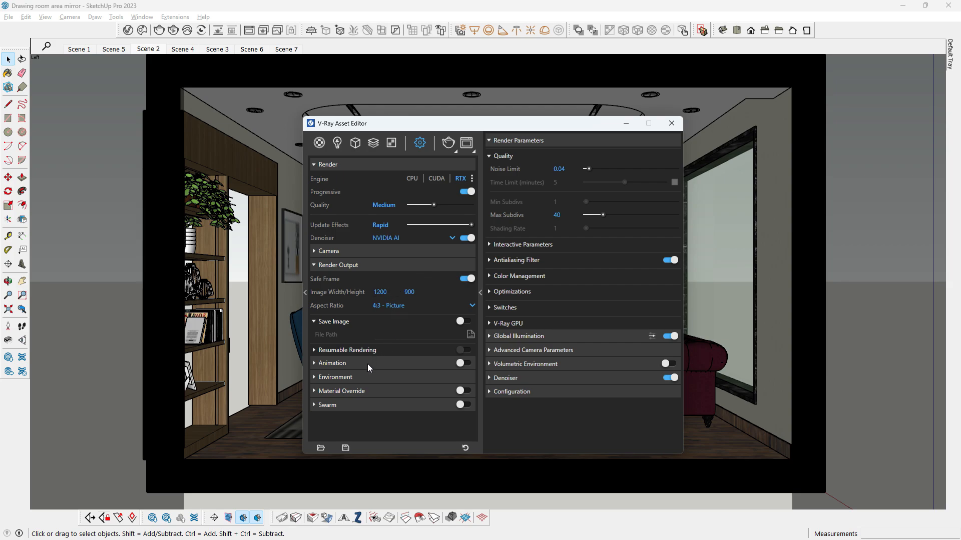
click(452, 146)
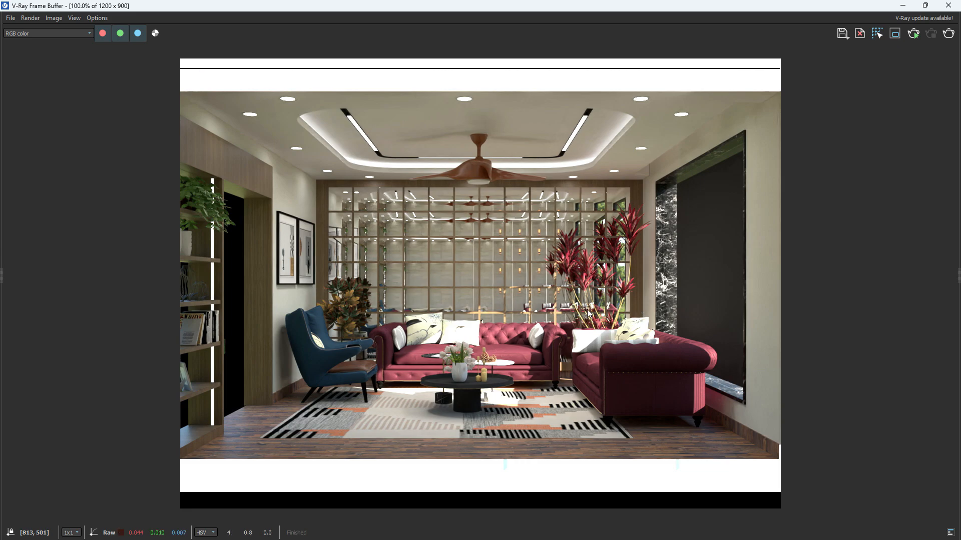
- Examine the mirror grid wall in the finished render up close and close the V-Ray Asset Editor
scroll(586, 310, up, 2)
scroll(586, 325, down, 2)
scroll(458, 255, up, 2)
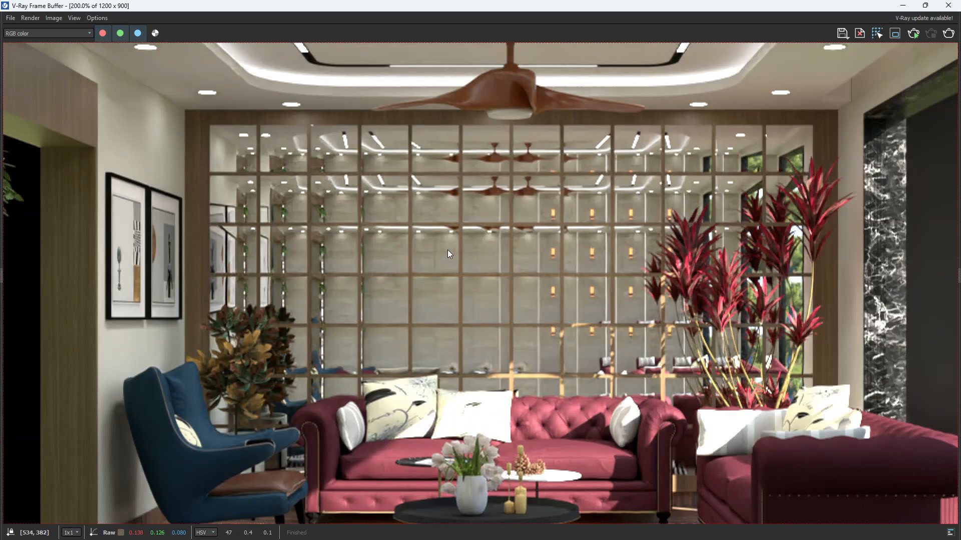
scroll(450, 253, down, 2)
click(846, 35)
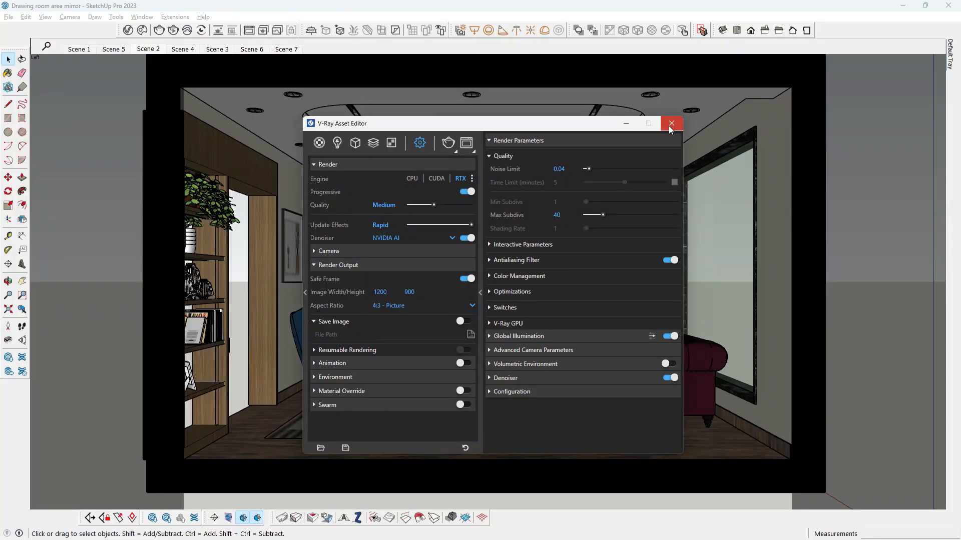
click(668, 125)
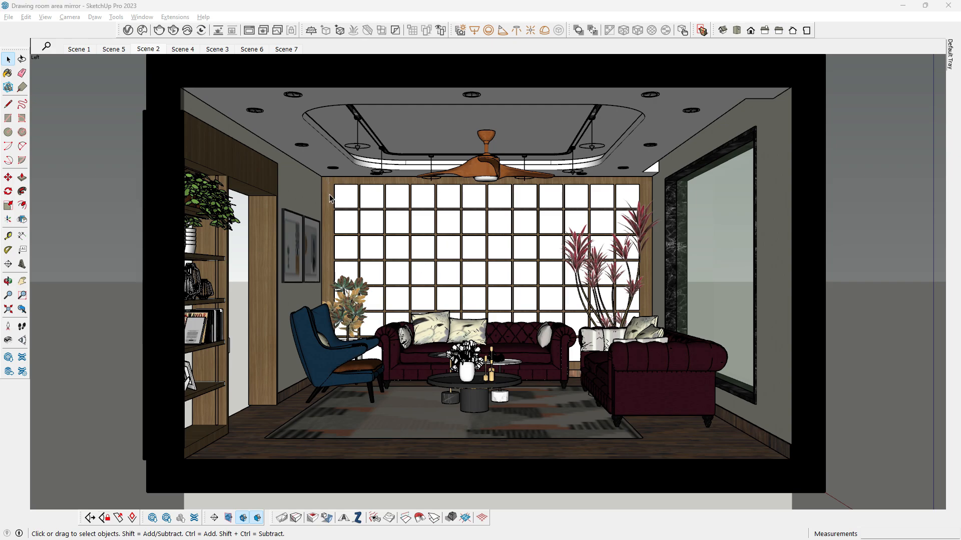
- Restore Scene 2 and turn off the active section cut to show the room's complete exterior
click(154, 50)
key(o)
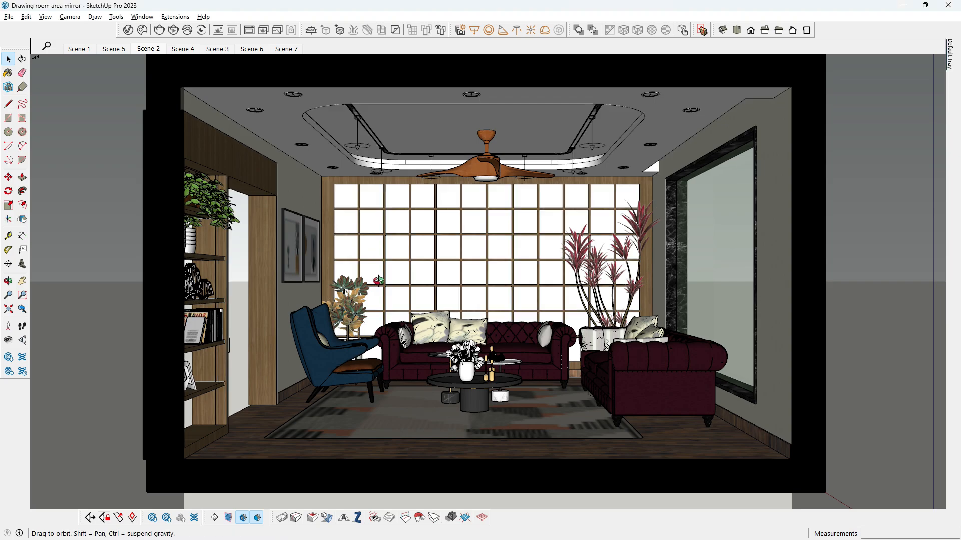
click(230, 518)
click(228, 518)
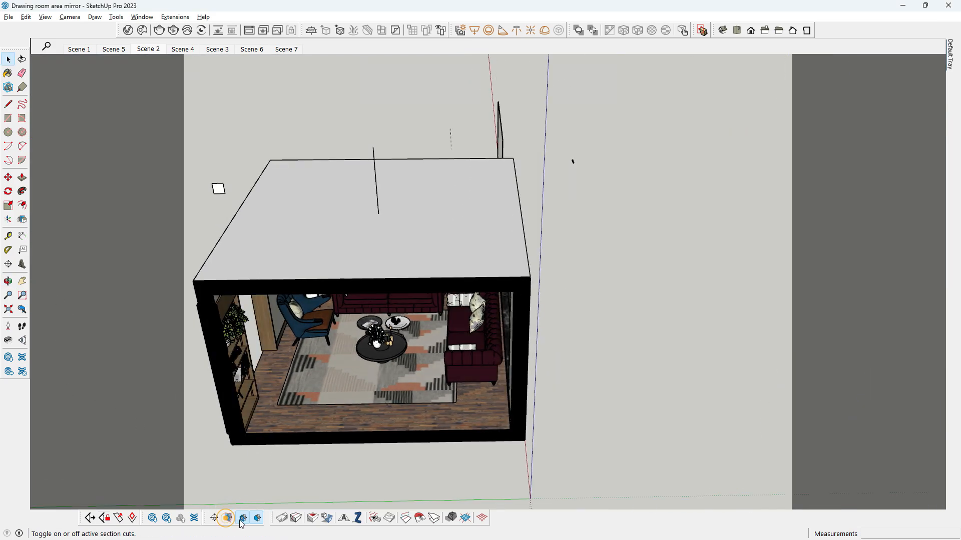
click(243, 519)
- Draw a vertical line from the top end of the short line above the roof down into the room
key(l)
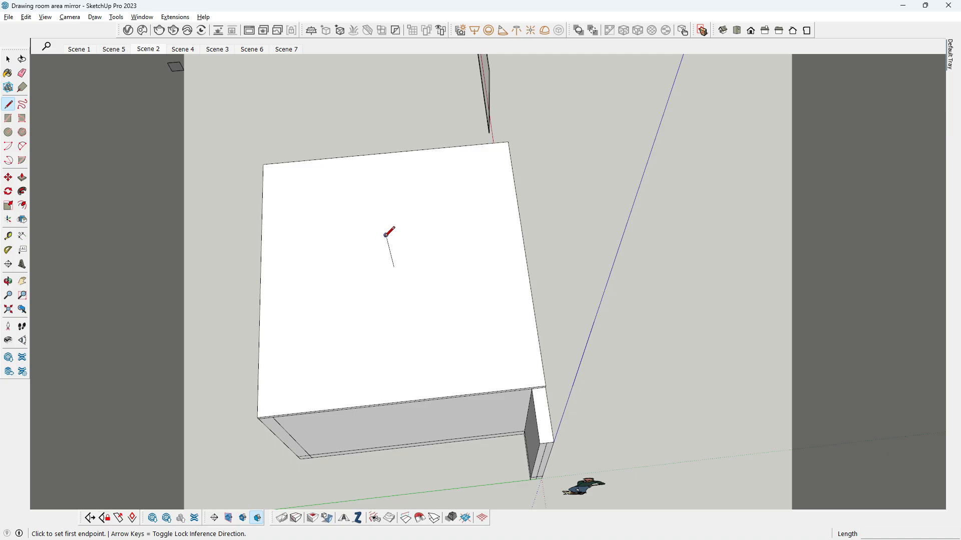
click(386, 236)
middle_drag(384, 238, 230, 170)
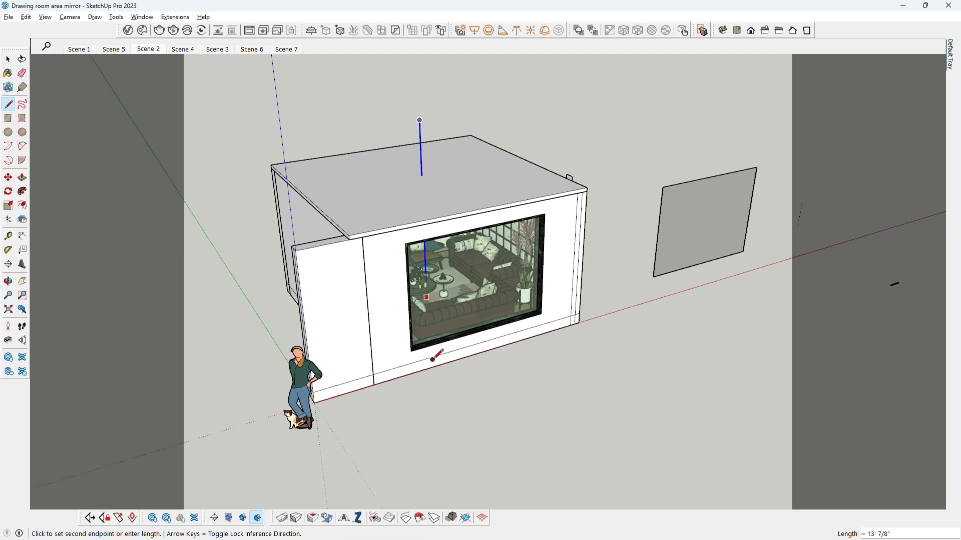
middle_drag(436, 356, 490, 368)
click(9, 61)
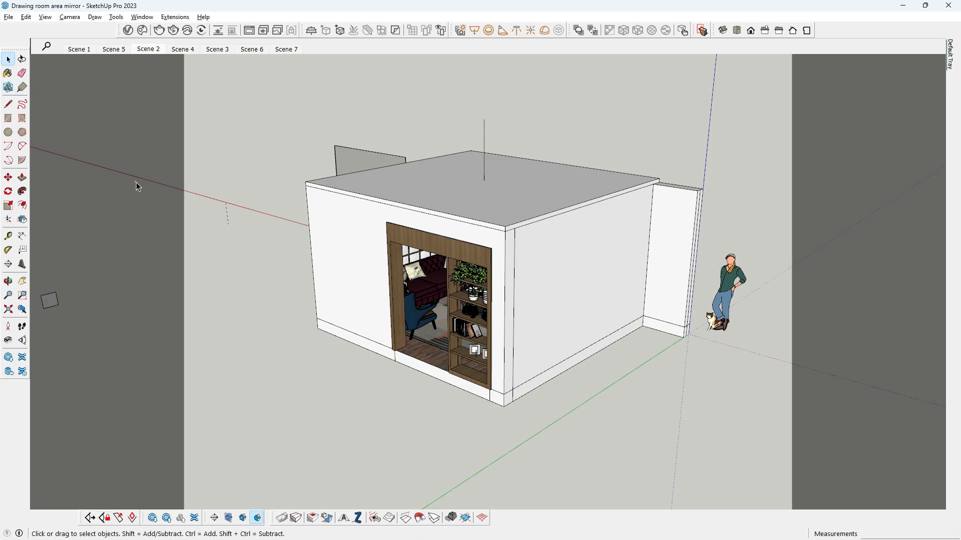
- Examine the vertical line and the furniture around it inside the room through the doorway and shelf opening
middle_drag(136, 182, 155, 150)
scroll(488, 235, up, 10)
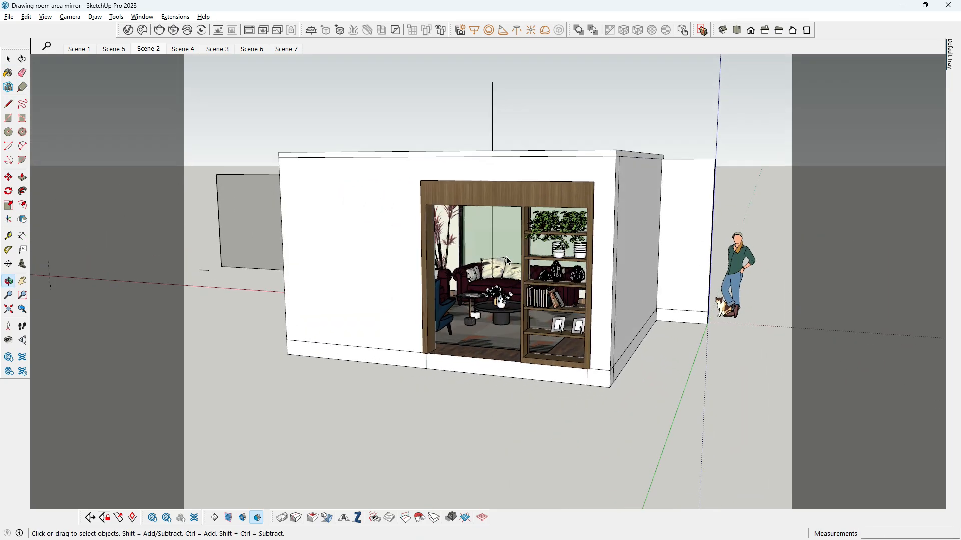
scroll(488, 235, up, 8)
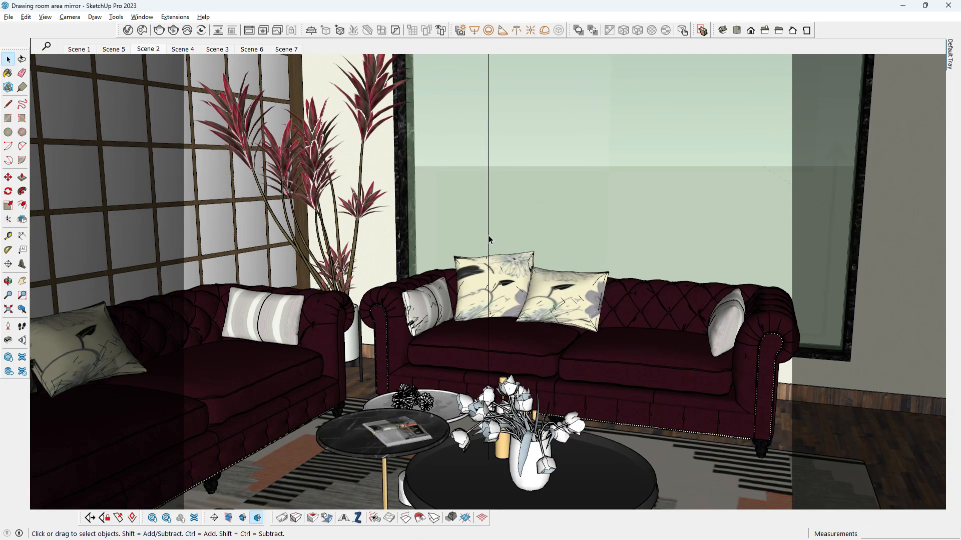
mouse_move(489, 234)
middle_down()
mouse_move(481, 269)
mouse_move(479, 250)
middle_up()
scroll(480, 249, down, 12)
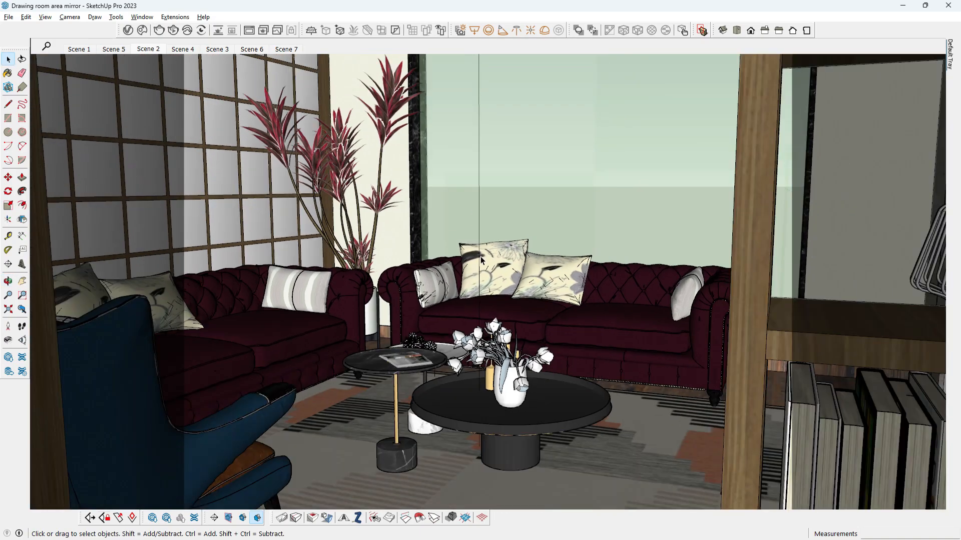
scroll(487, 262, down, 5)
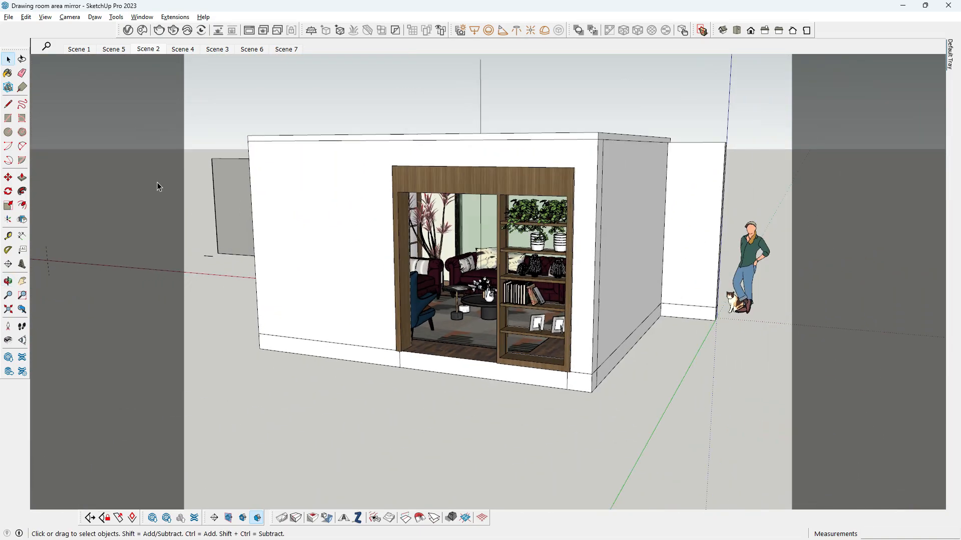
key(l)
scroll(444, 299, up, 6)
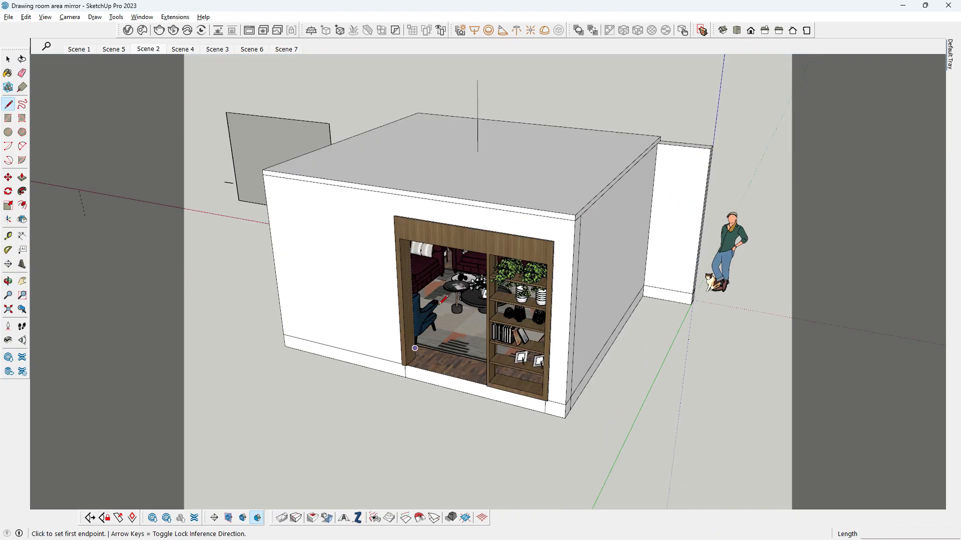
scroll(495, 291, up, 4)
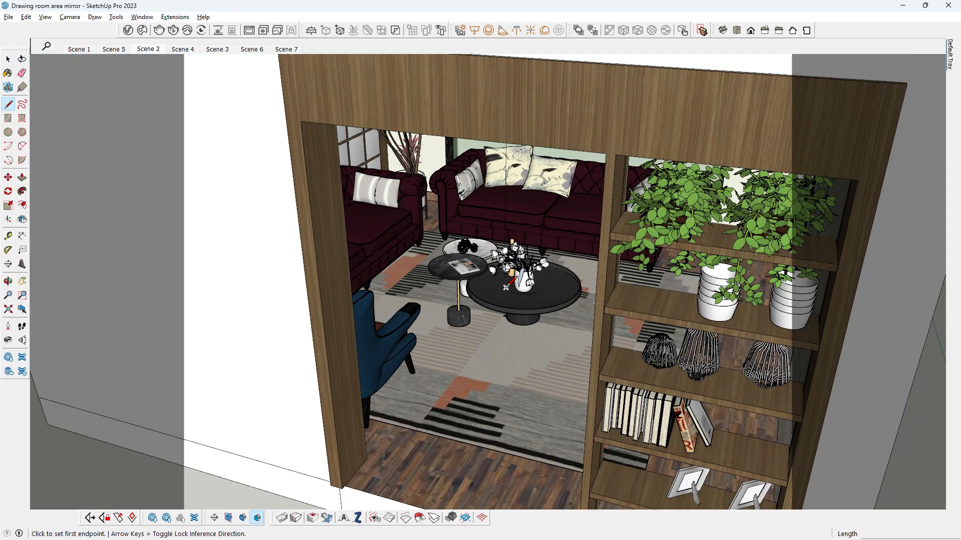
key(space)
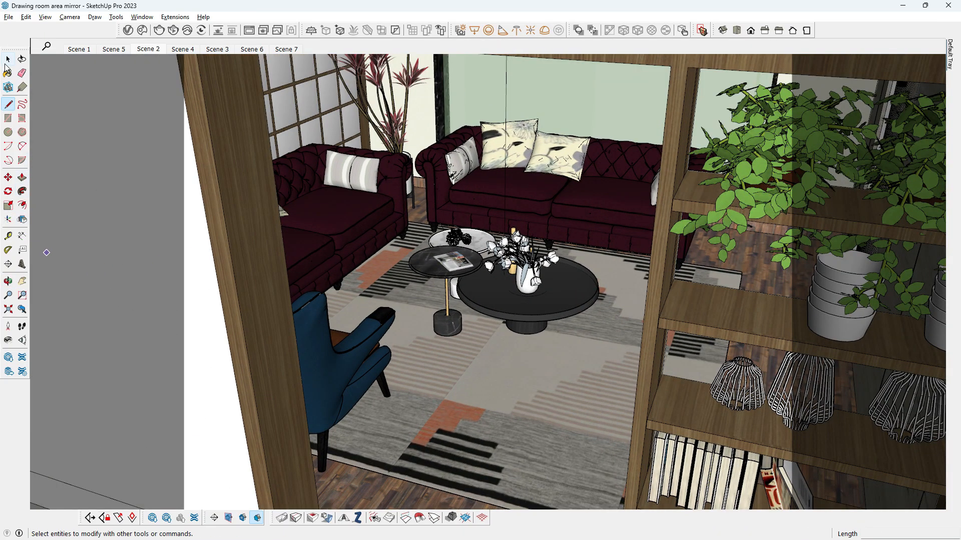
- Try to position the camera inside the room at the vertical line near the coffee table
click(8, 328)
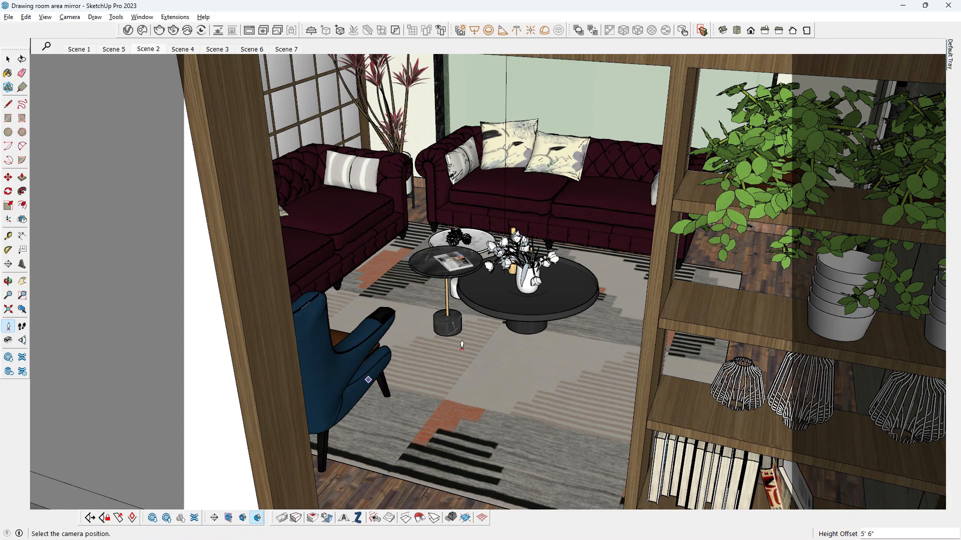
click(499, 275)
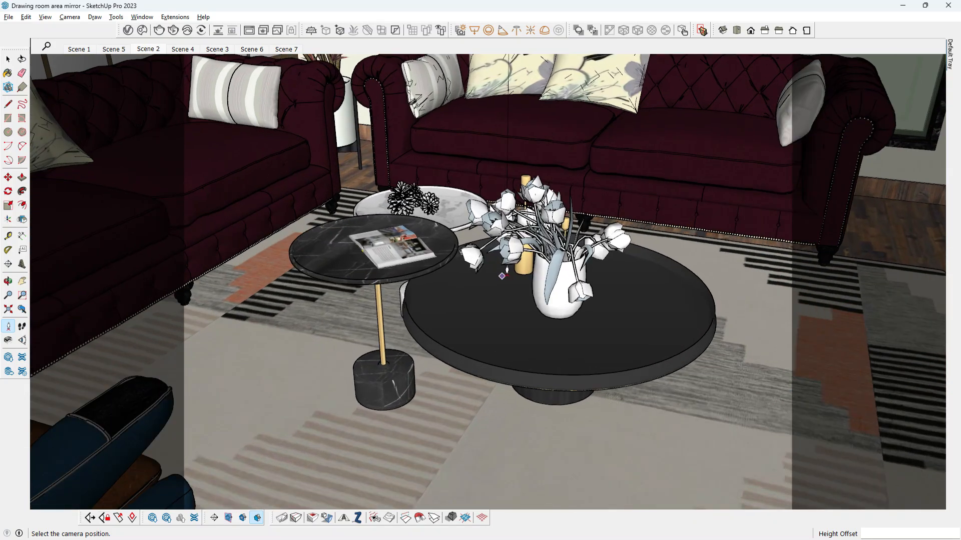
click(502, 276)
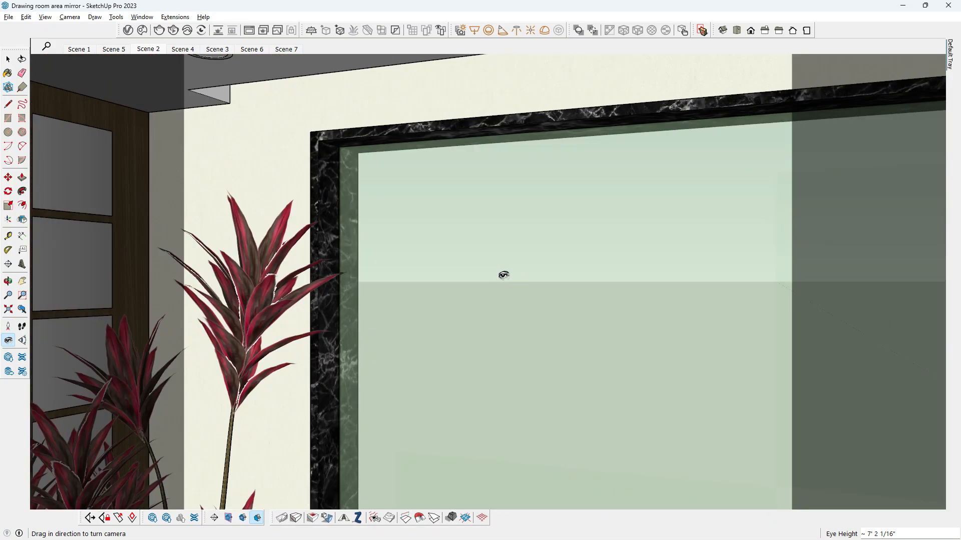
scroll(503, 274, down, 5)
scroll(438, 209, down, 5)
scroll(447, 411, up, 5)
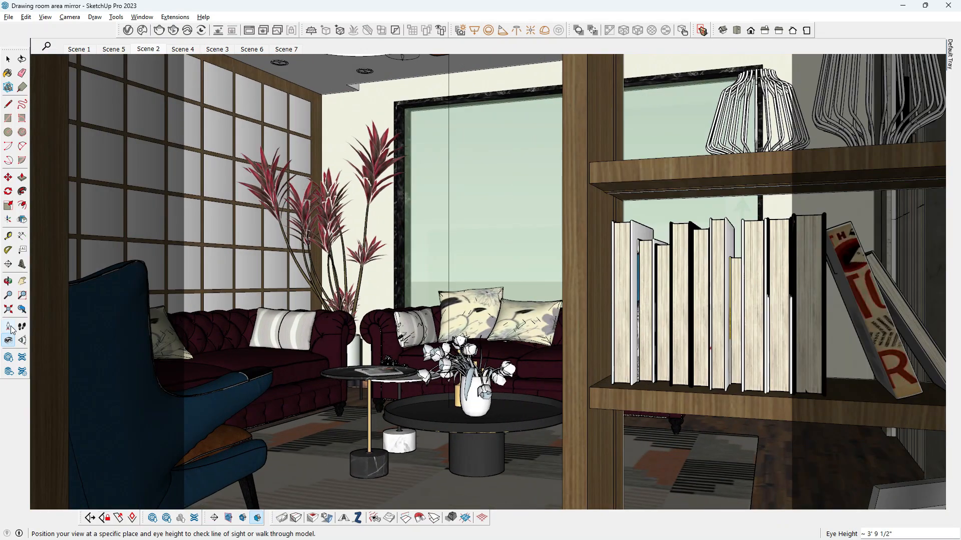
- Position the camera at the vertical line by the coffee table and set its eye height to 6'
click(10, 327)
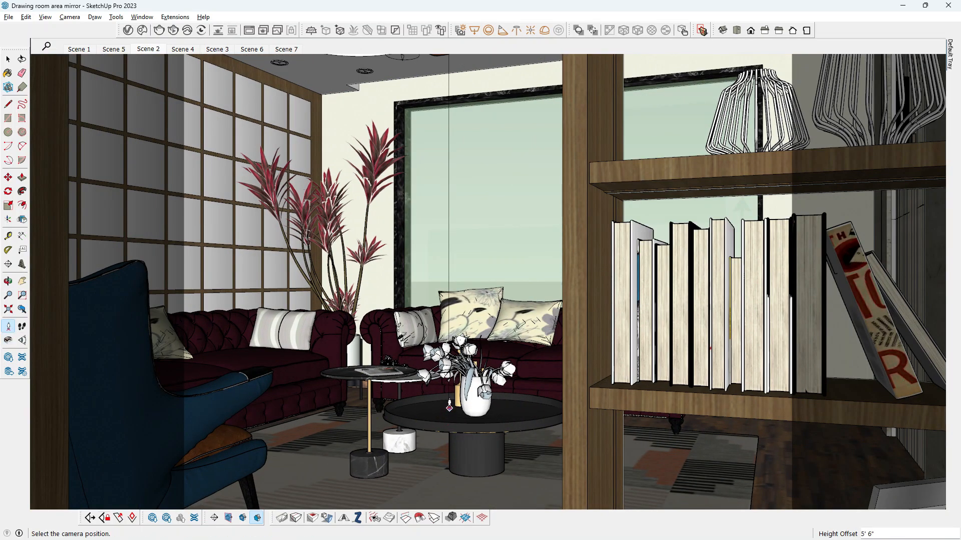
click(448, 404)
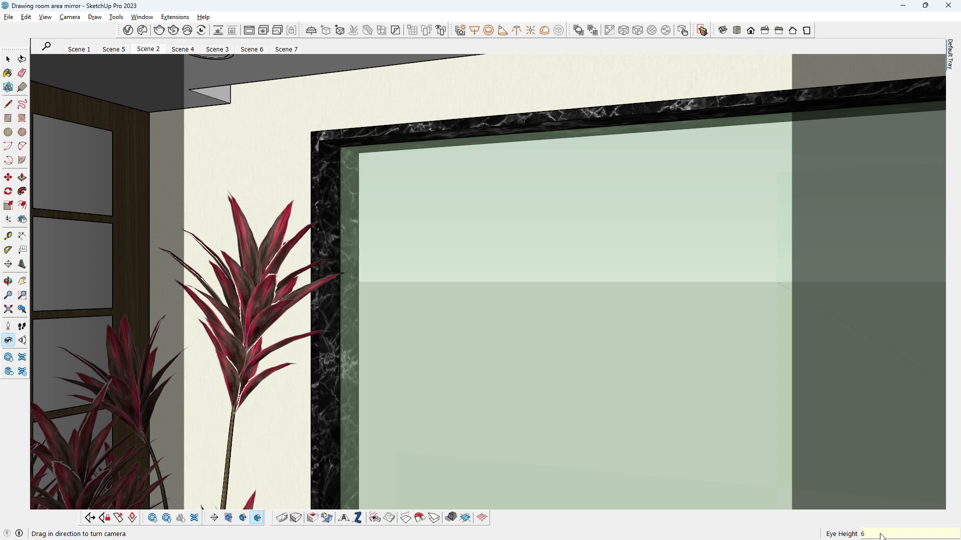
key(Return)
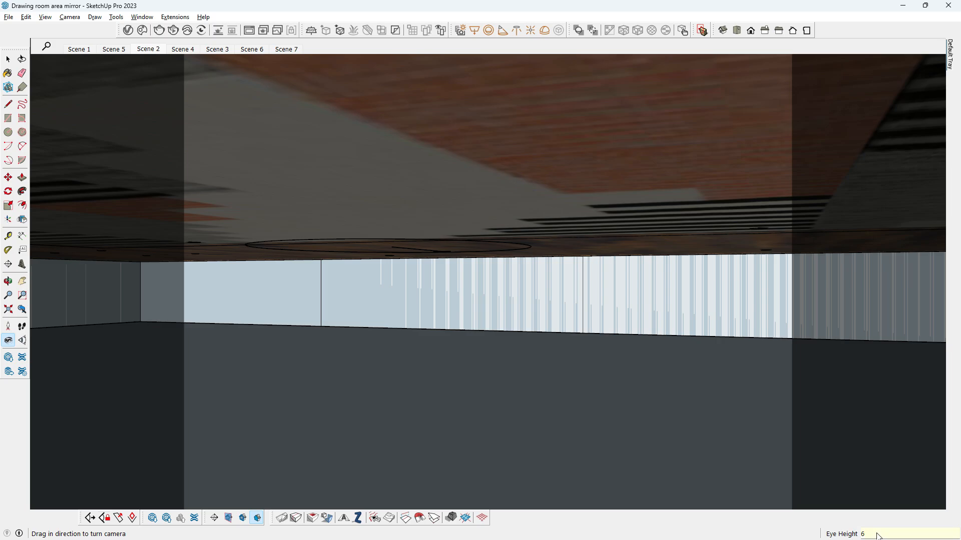
key(Return)
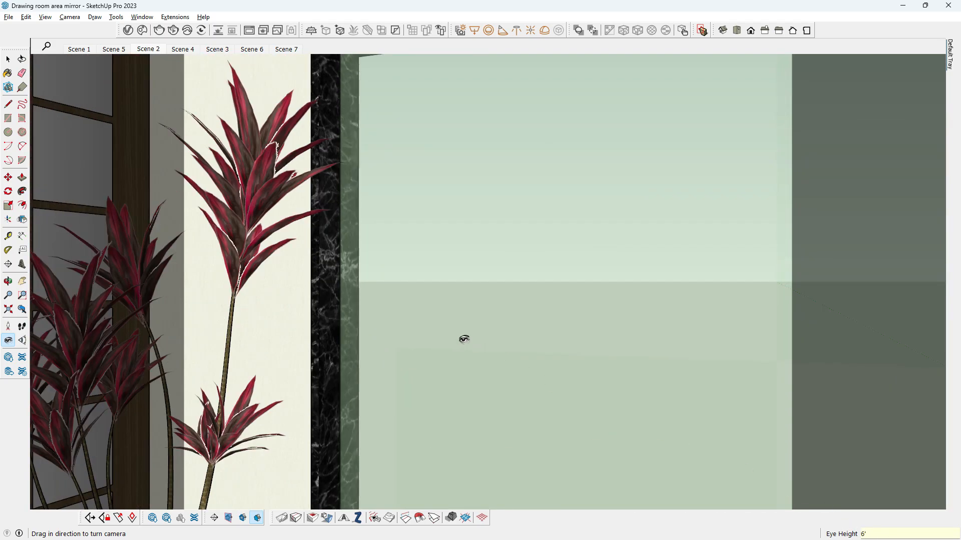
- Switch the interior camera to Two-Point Perspective
click(22, 340)
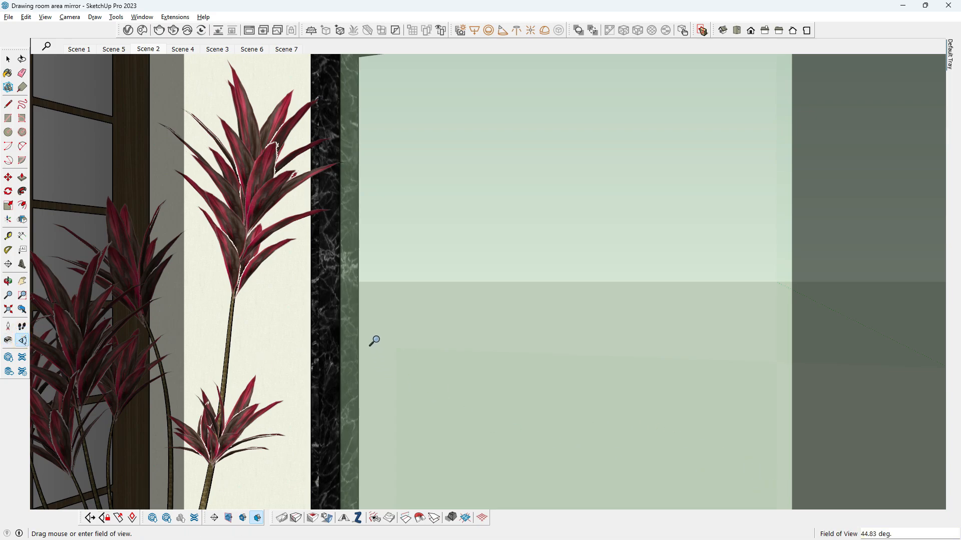
click(70, 16)
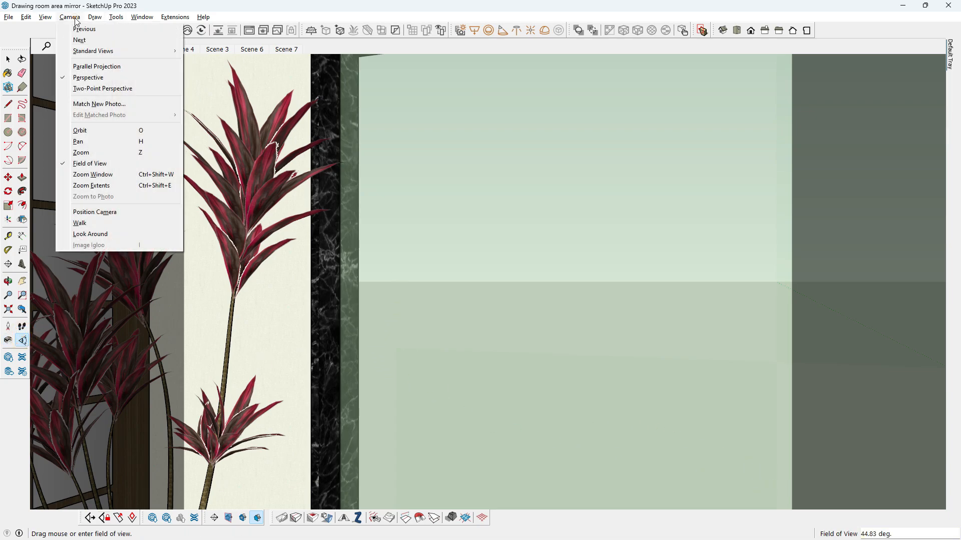
click(89, 89)
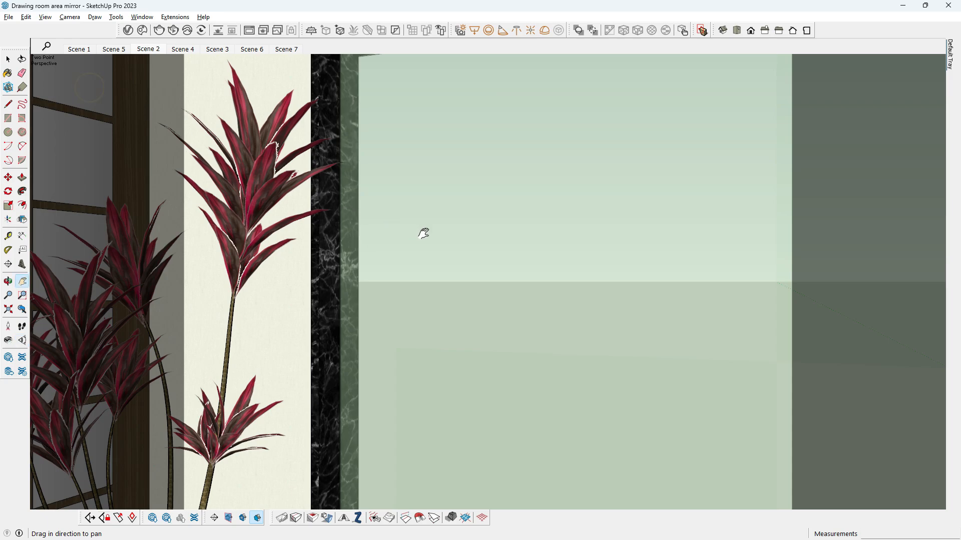
- Frame the window wall and sofa inside the room and switch the camera to Two-Point Perspective
scroll(422, 234, down, 2)
scroll(423, 234, down, 2)
scroll(424, 233, down, 5)
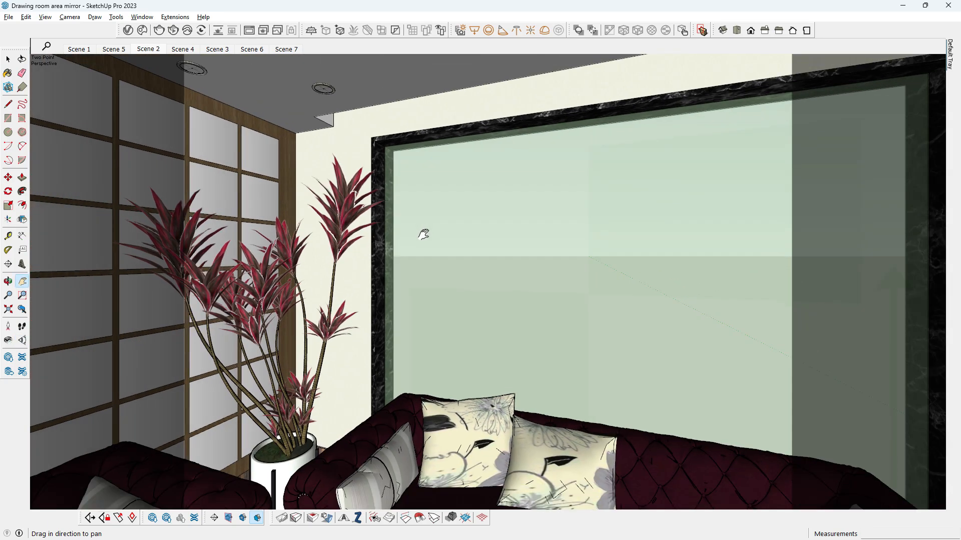
middle_drag(441, 243, 466, 247)
scroll(475, 247, up, 2)
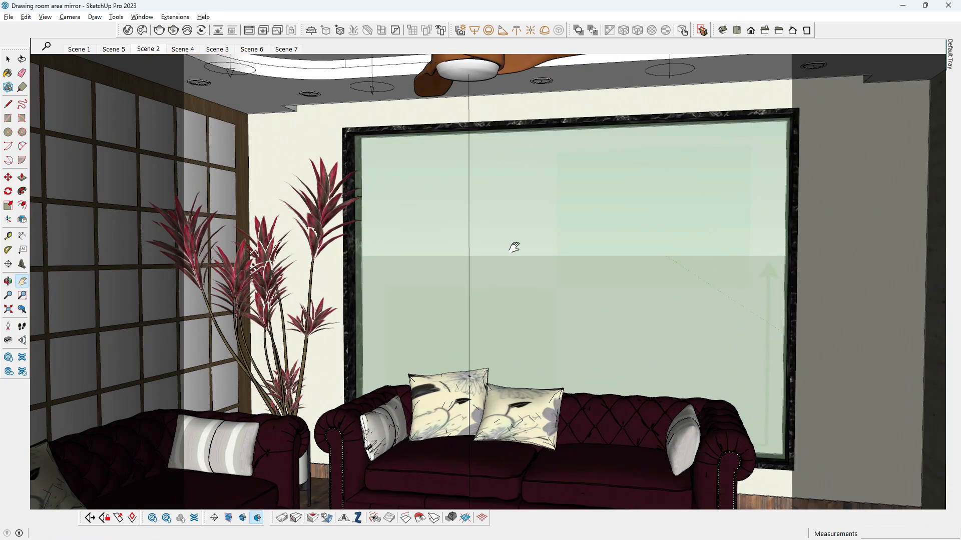
scroll(520, 248, up, 1)
shift+middle_drag(526, 251, 541, 240)
scroll(533, 248, up, 2)
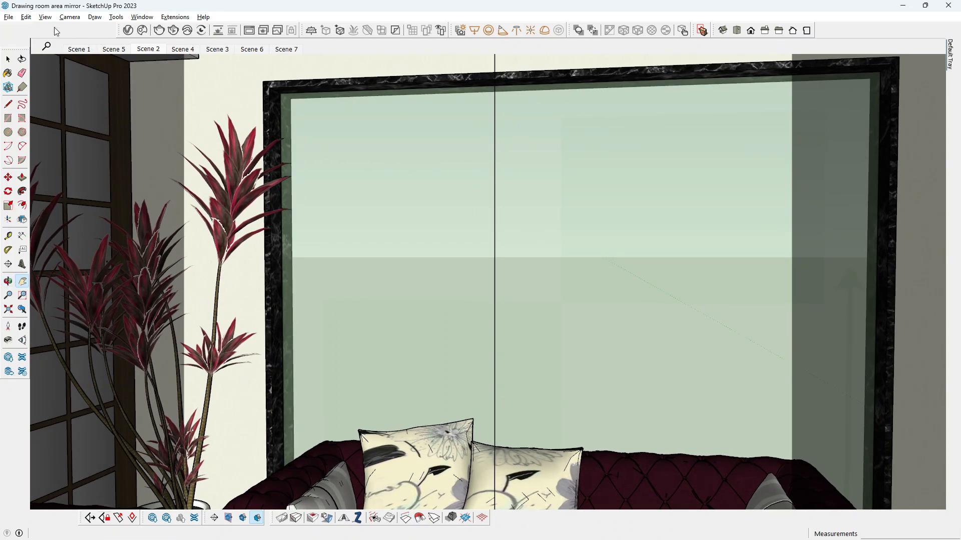
click(70, 17)
click(87, 89)
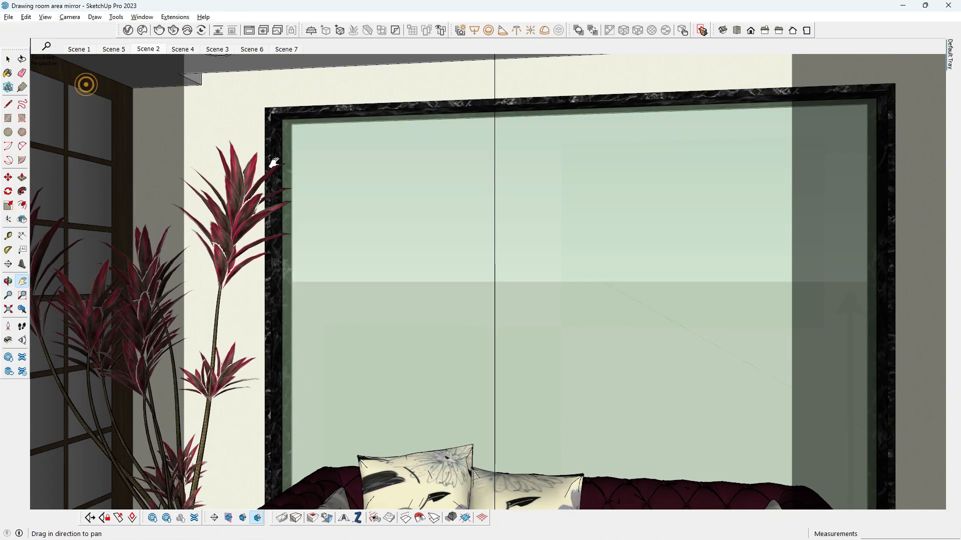
- Bring the window wall closer in the view and set the camera's field of view to 55 degrees
middle_drag(510, 305, 519, 299)
scroll(519, 299, up, 2)
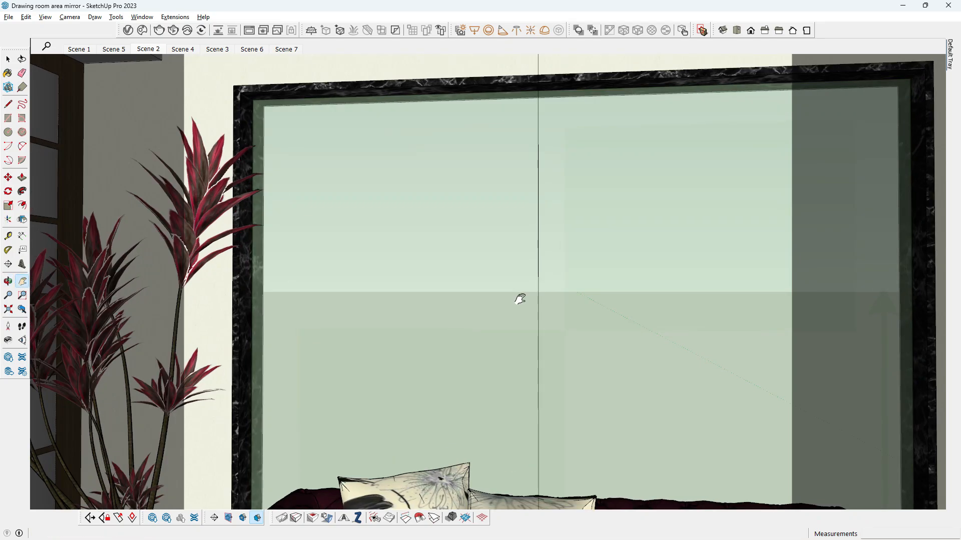
key(h)
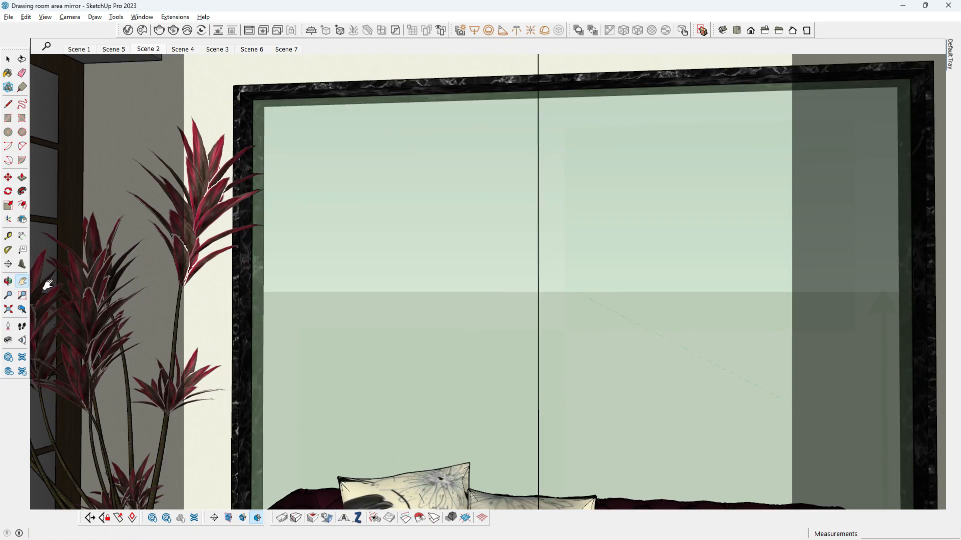
click(22, 340)
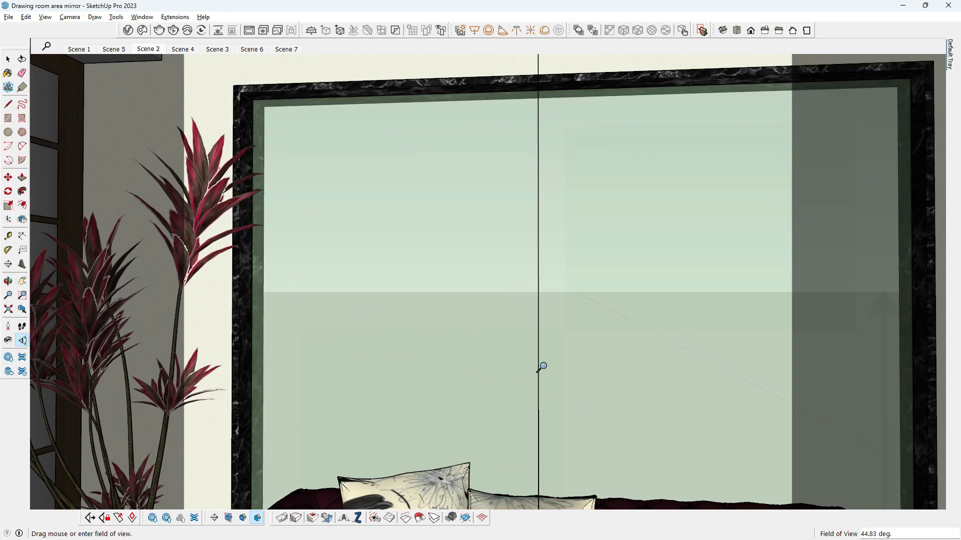
text(55)
key(Return)
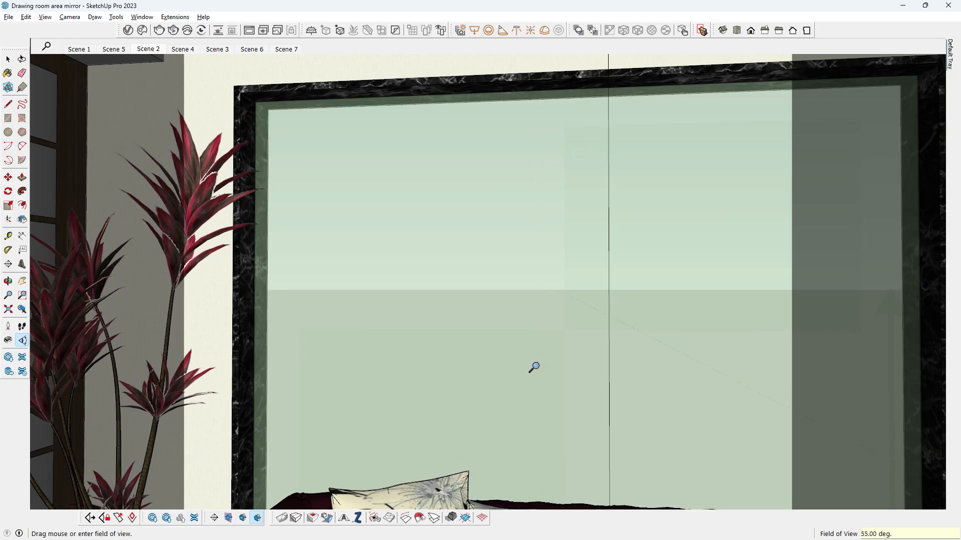
- Adjust the camera toward the window and sofa and add this view as a new scene, saving the style changes as a new style
middle_drag(532, 367, 539, 364)
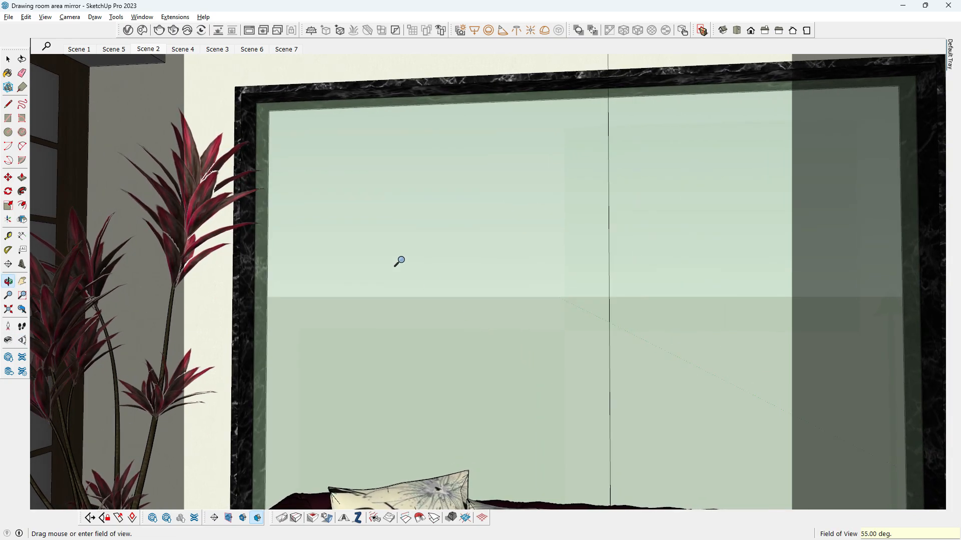
scroll(398, 260, down, 2)
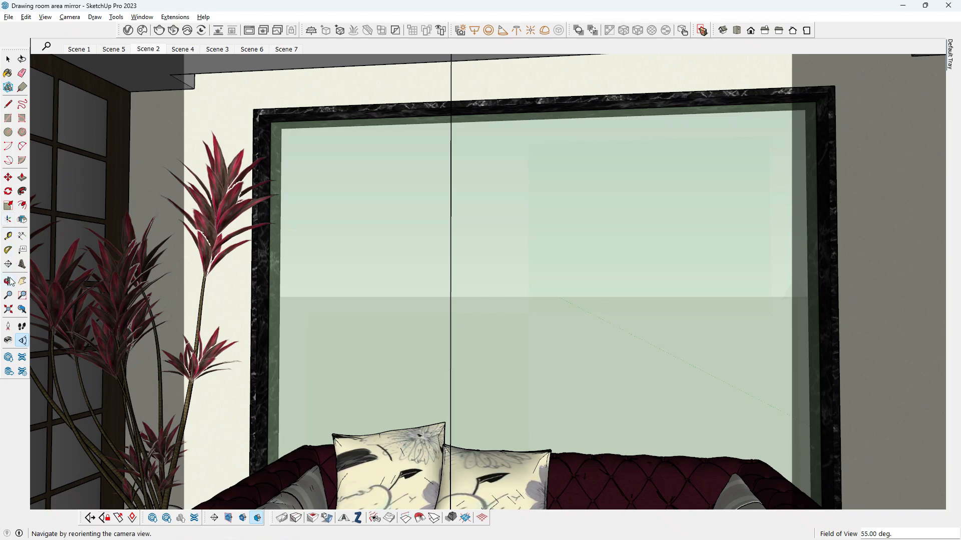
click(8, 340)
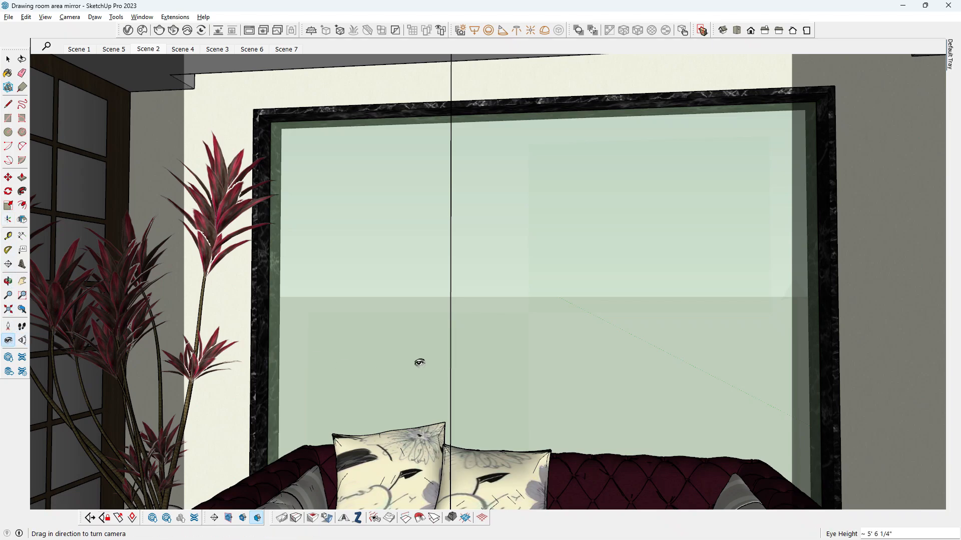
middle_drag(444, 337, 519, 351)
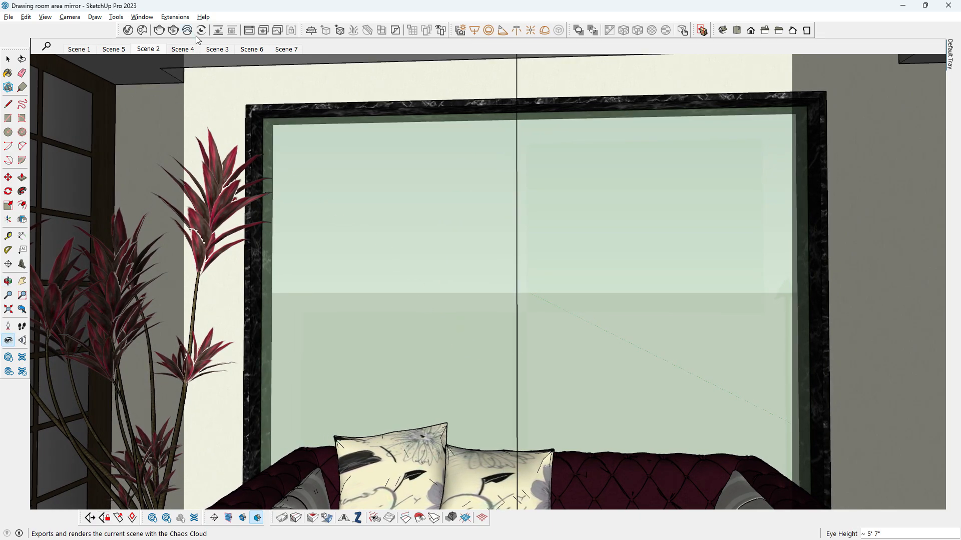
right_click(288, 52)
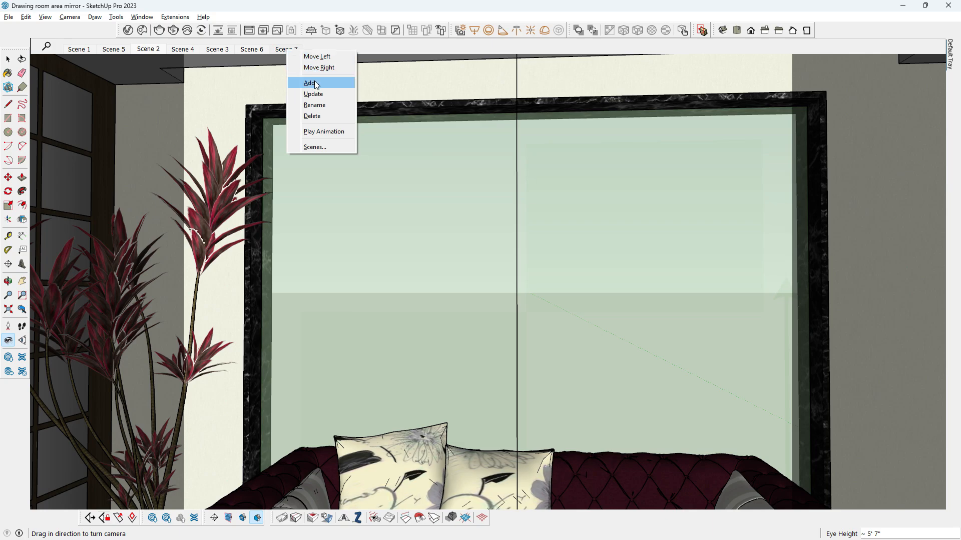
click(318, 83)
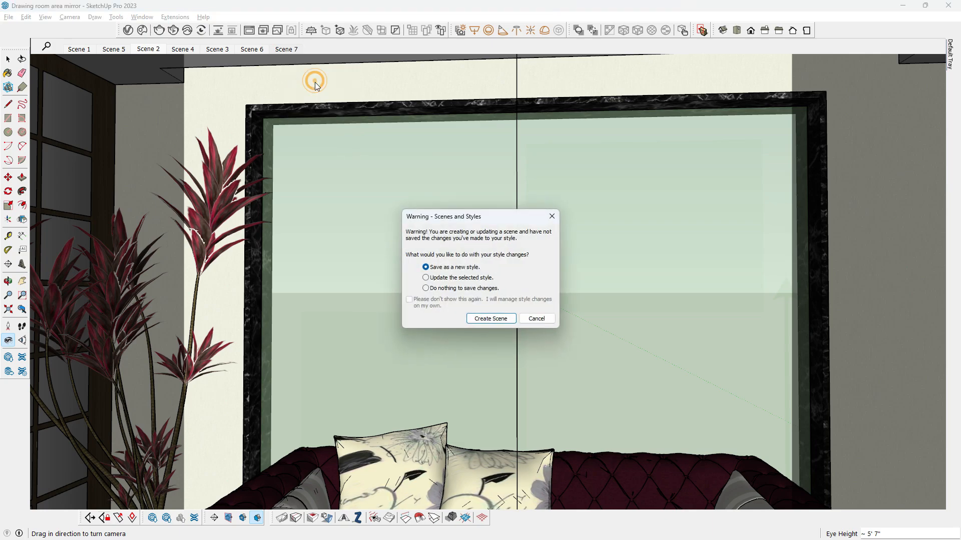
click(485, 319)
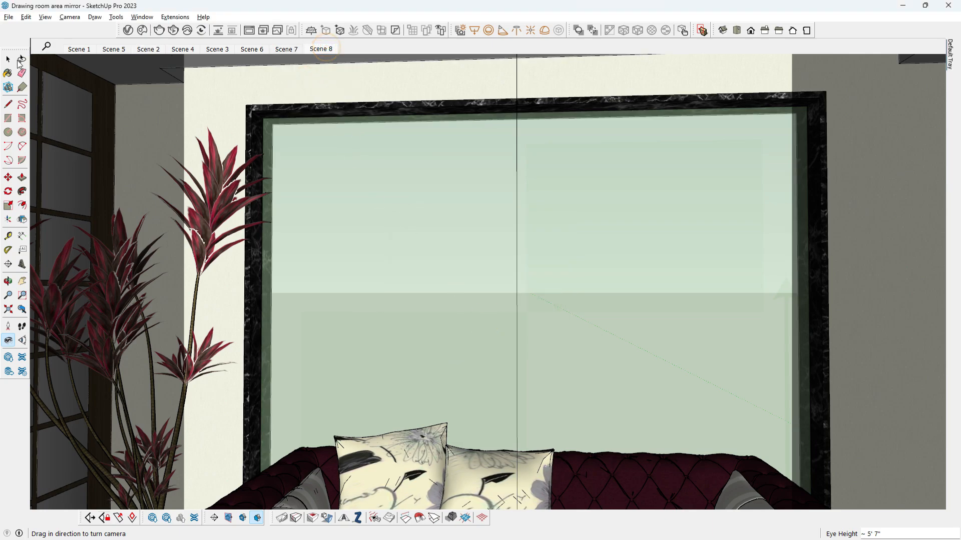
- Unhide all hidden objects in the drawing room
click(9, 60)
scroll(402, 147, down, 8)
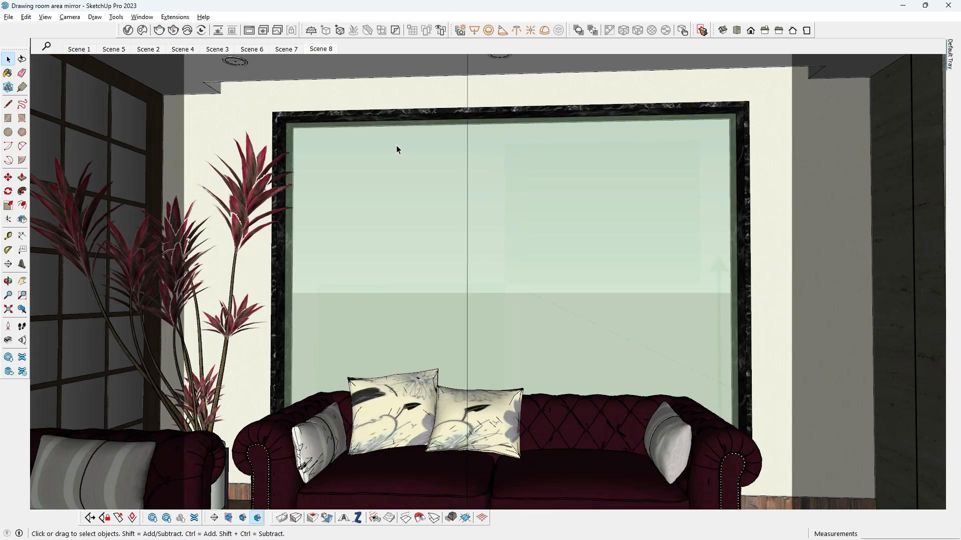
scroll(366, 150, down, 5)
middle_drag(400, 178, 516, 290)
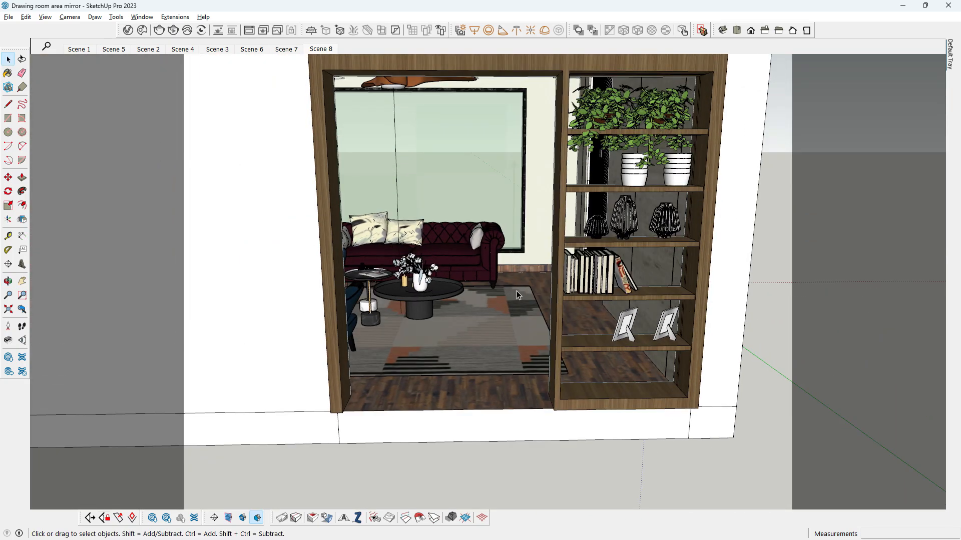
scroll(530, 276, up, 6)
scroll(531, 278, up, 4)
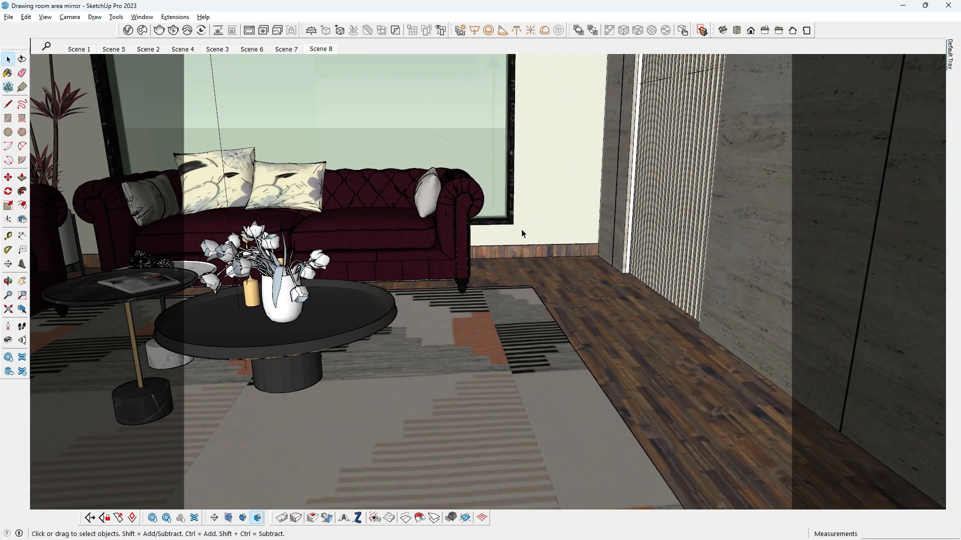
click(26, 18)
mouse_move(75, 172)
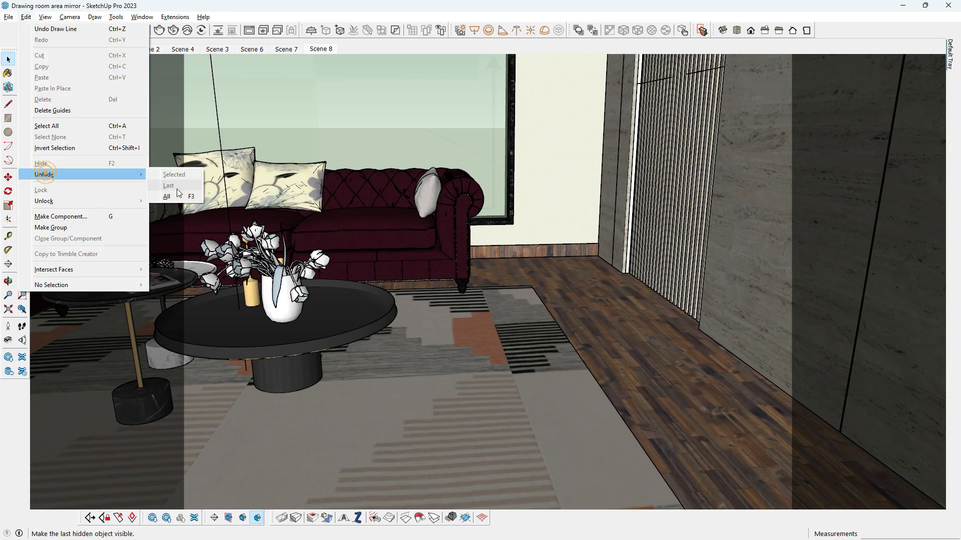
click(179, 197)
scroll(413, 291, up, 1)
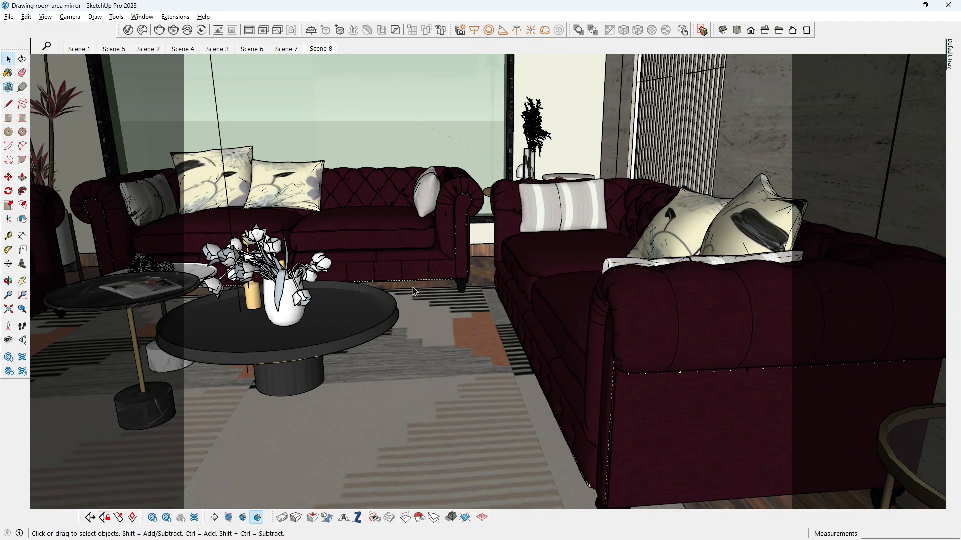
- Select the sofa with striped pillows and the side table with its decor, and return to Scene 8
scroll(439, 246, down, 10)
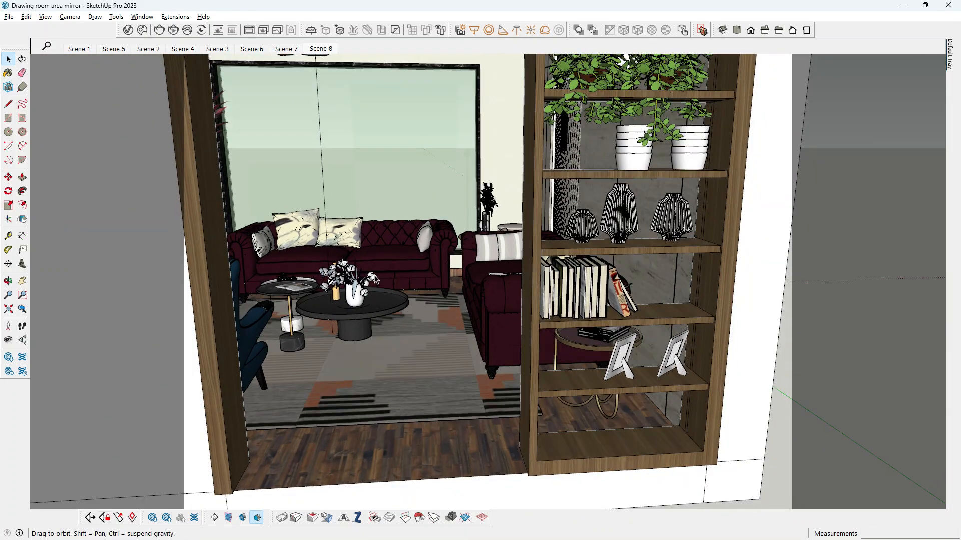
click(319, 49)
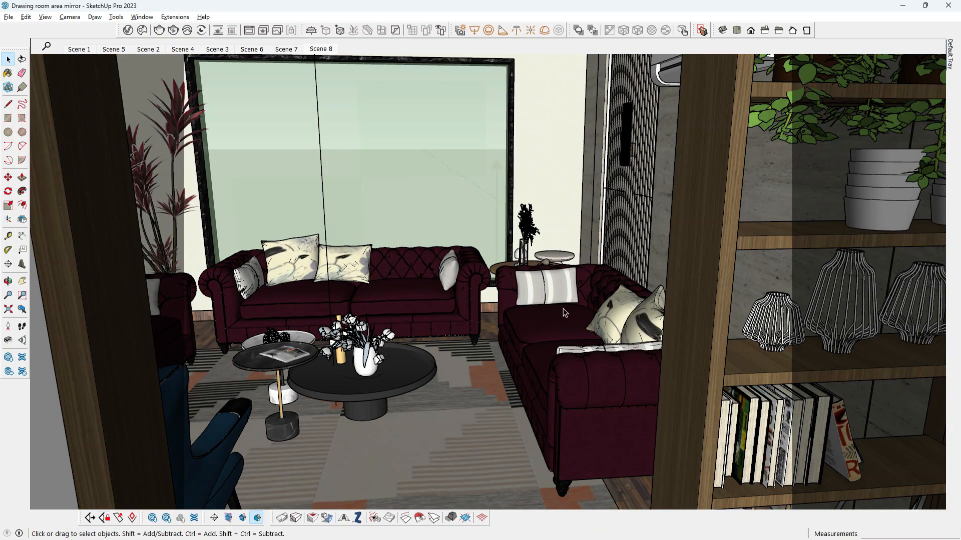
click(534, 288)
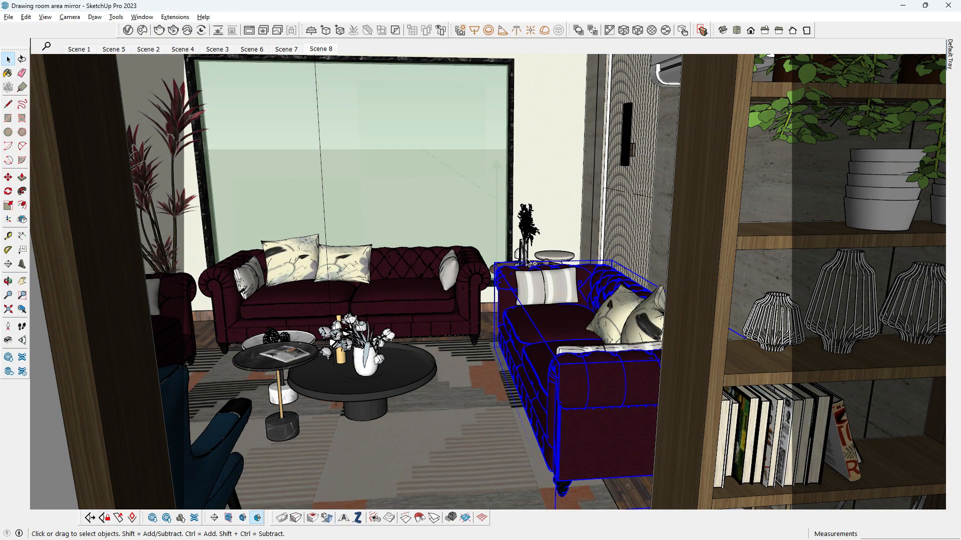
shift+click(530, 265)
middle_drag(668, 396, 703, 396)
middle_drag(746, 426, 323, 57)
click(322, 50)
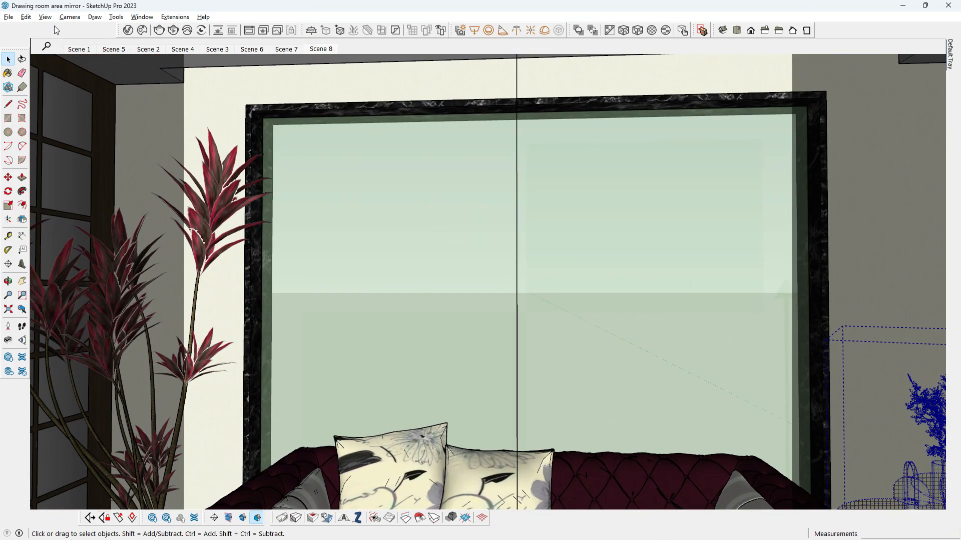
- Unhide all objects while in Scene 8 and update the scene
click(45, 17)
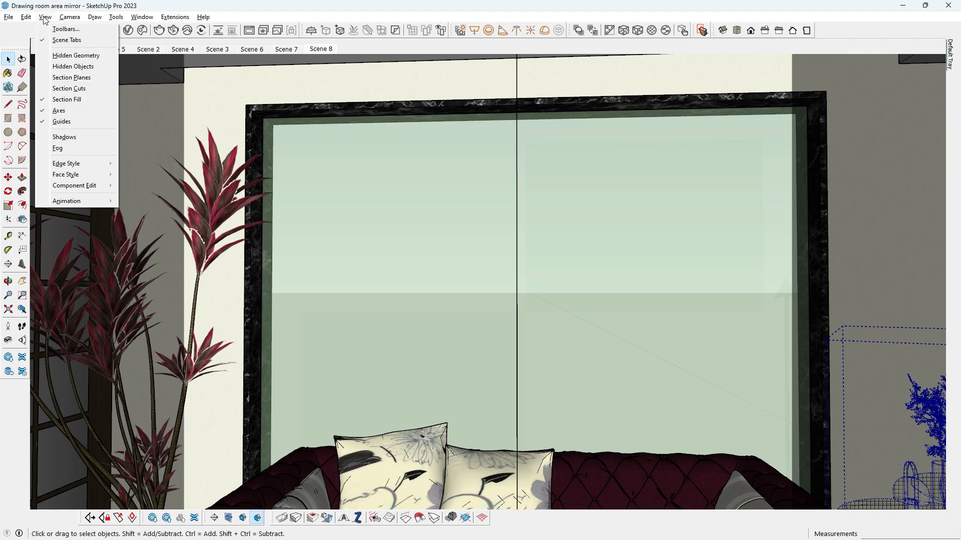
mouse_move(49, 175)
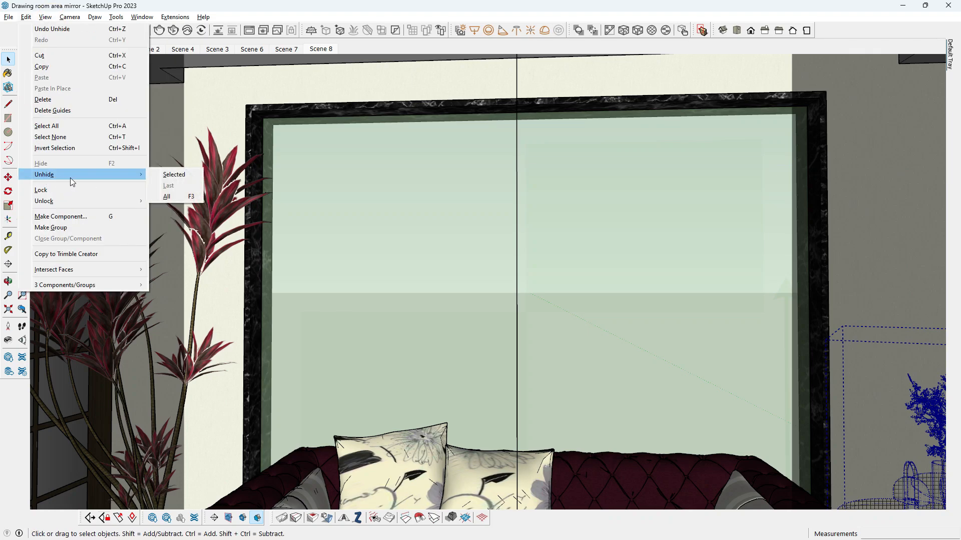
click(168, 197)
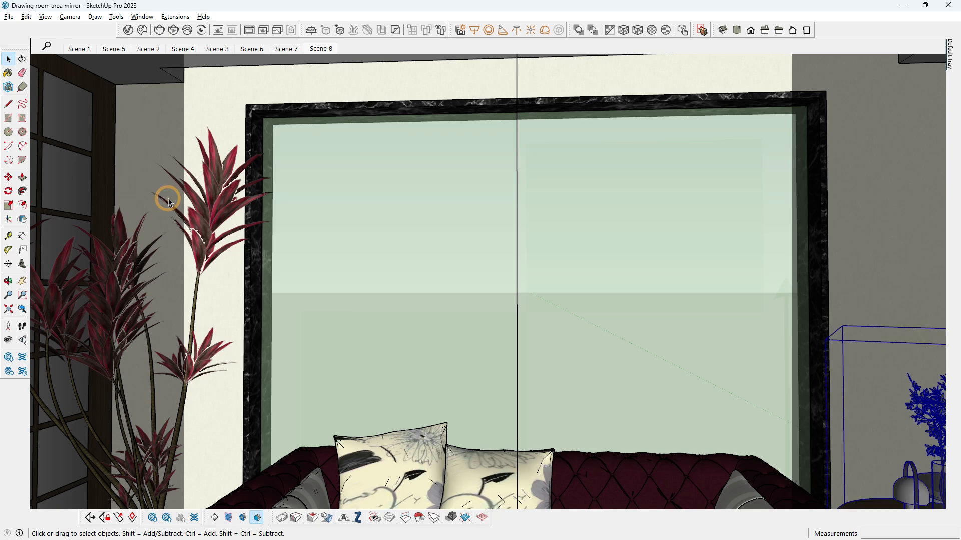
right_click(319, 50)
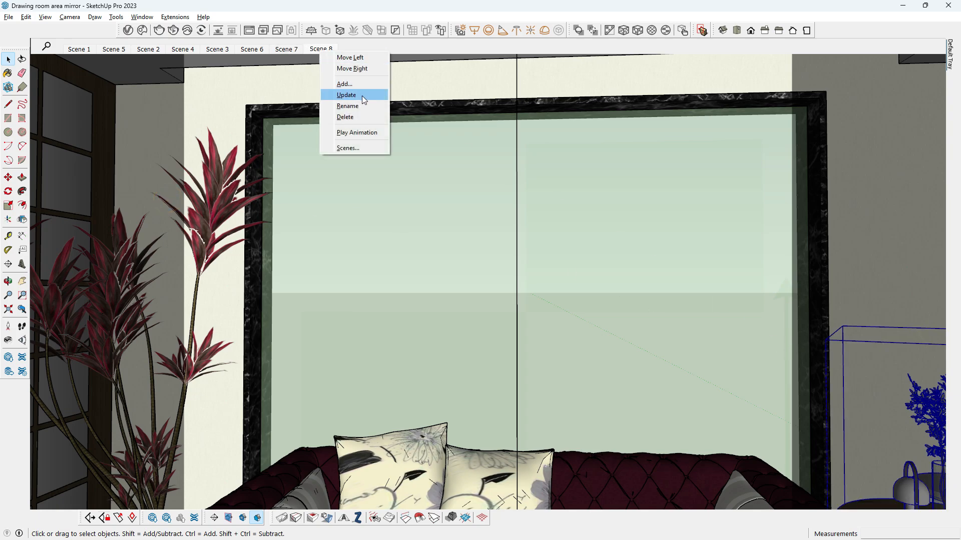
click(360, 96)
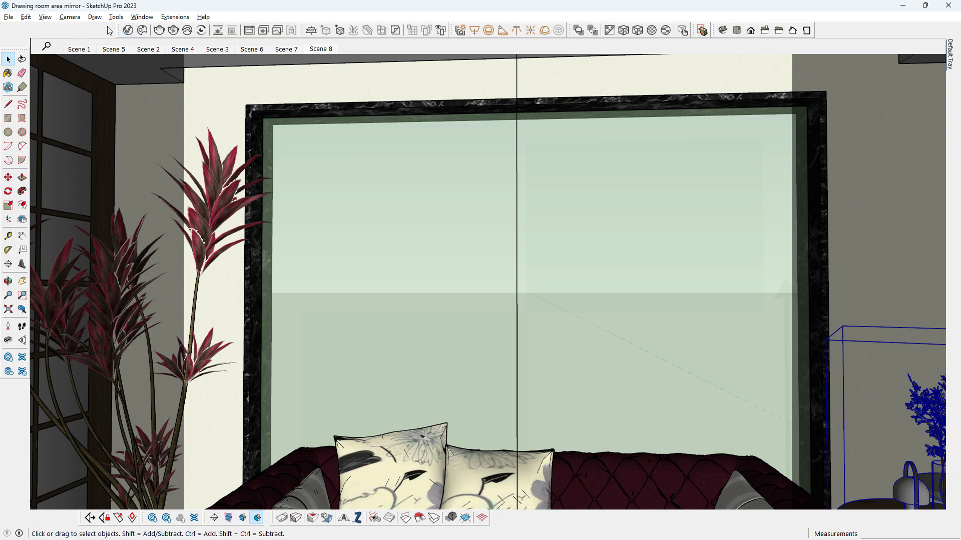
- Switch the Scene 8 camera to Two-Point Perspective and align the view squarely with the window wall
click(69, 17)
mouse_move(47, 18)
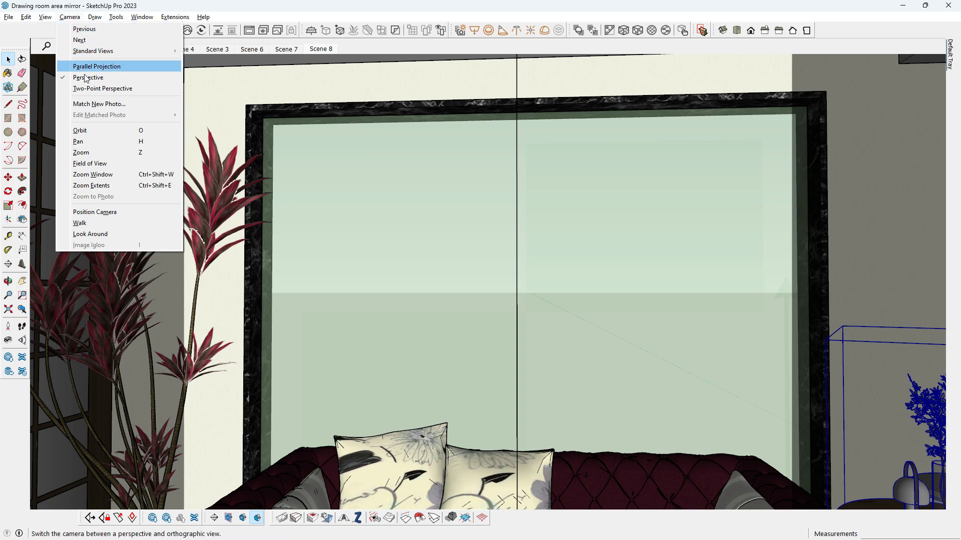
click(85, 88)
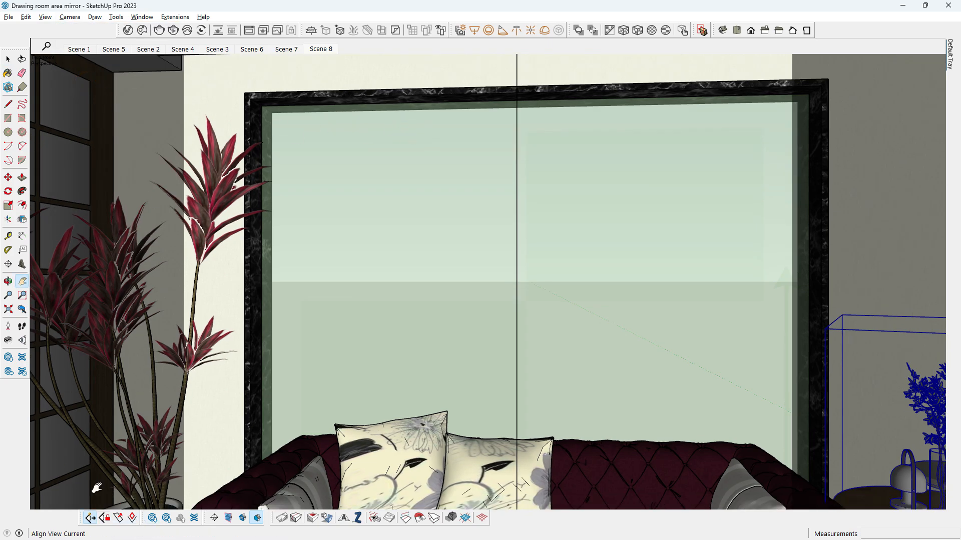
click(90, 517)
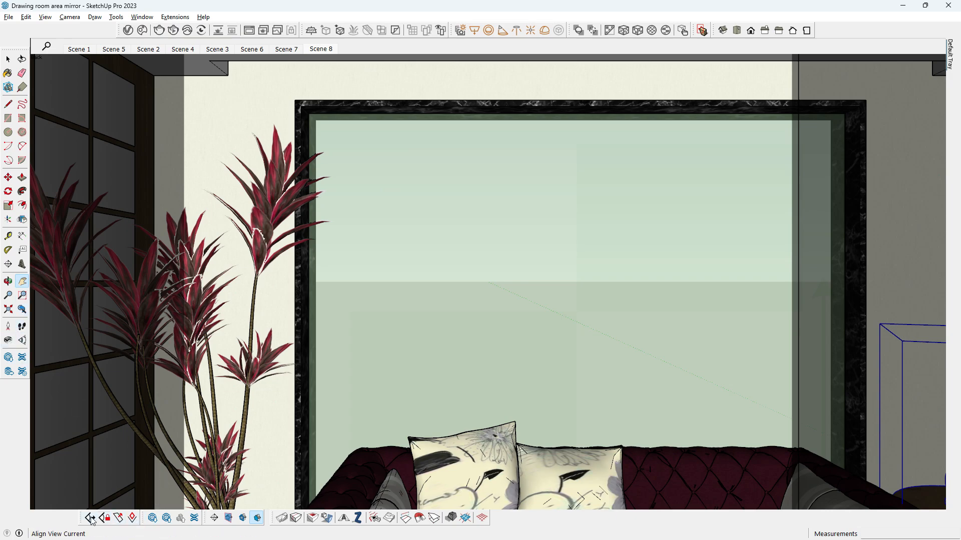
- Centre the framed window and sofa in the view and update Scene 8
click(22, 281)
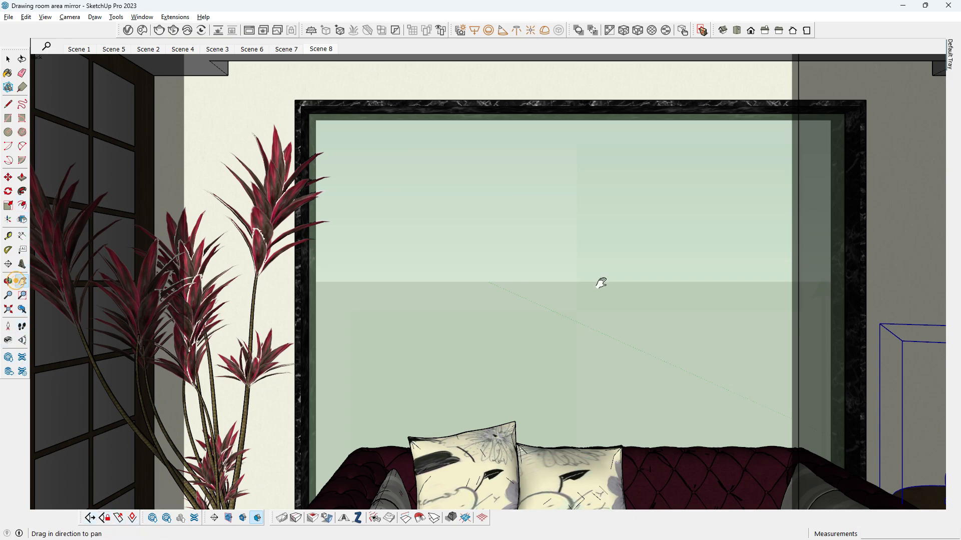
drag(600, 283, 515, 278)
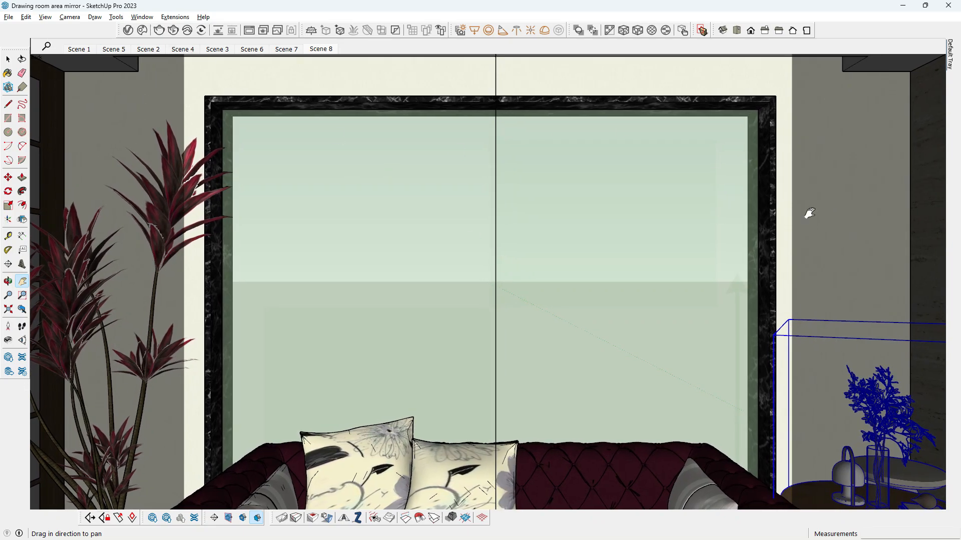
right_click(334, 51)
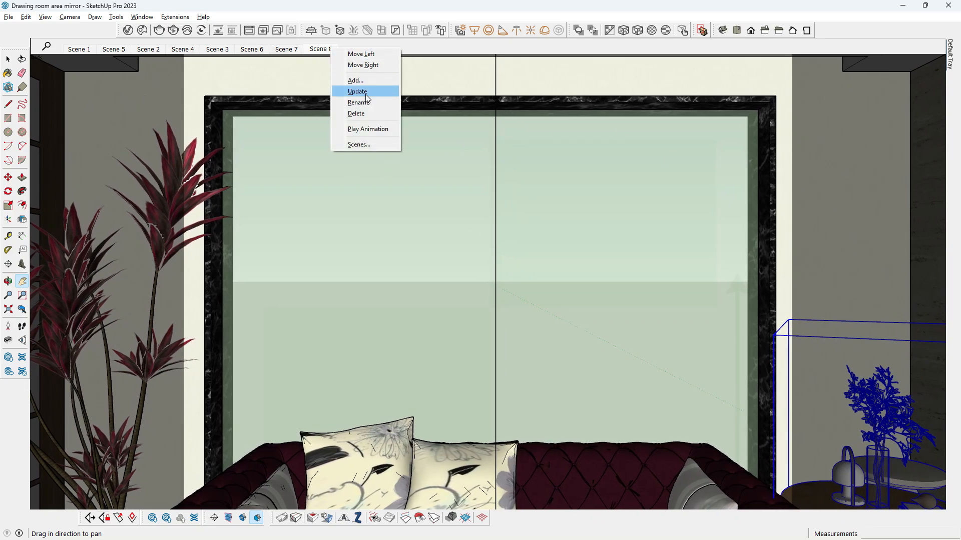
click(358, 92)
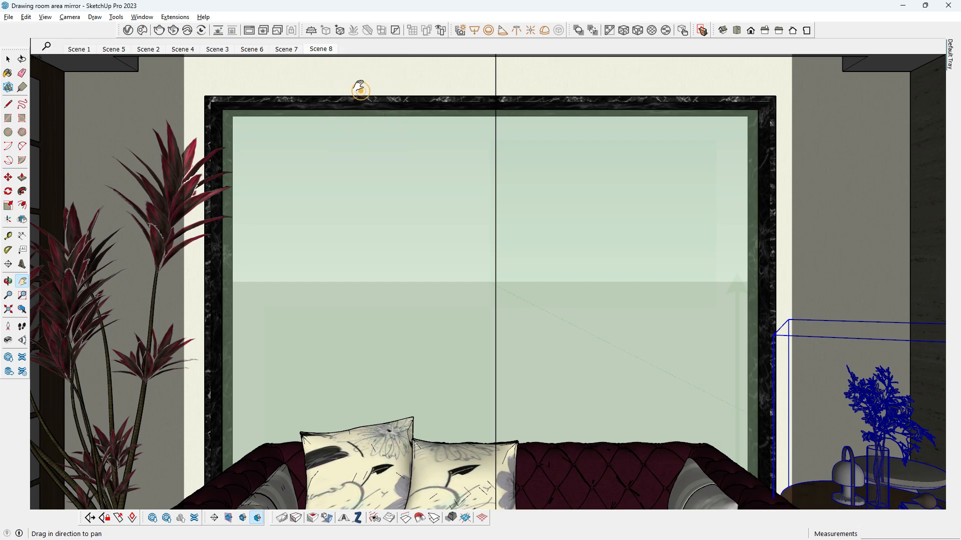
- Open the V-Ray Asset Editor render settings and raise the render quality to Medium+
click(128, 30)
drag(476, 126, 473, 77)
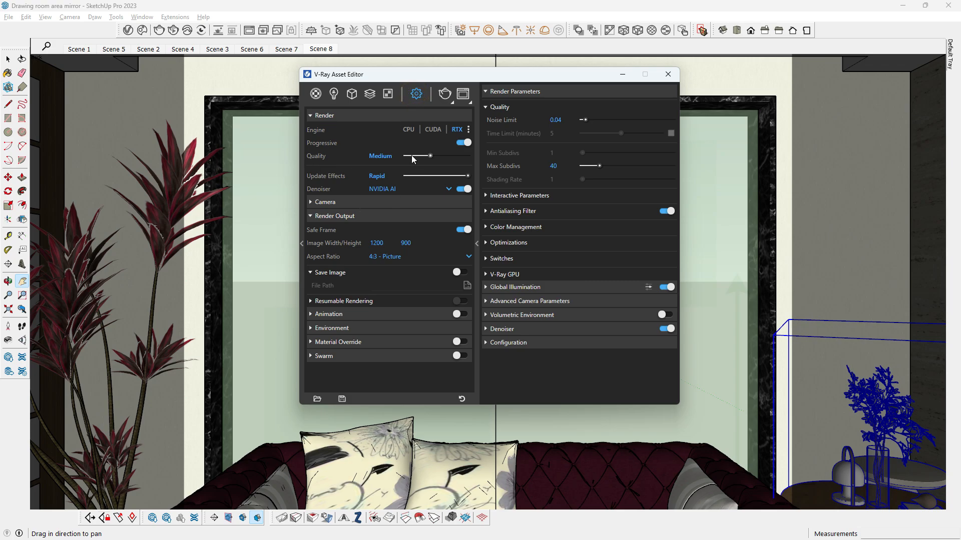
click(435, 155)
drag(437, 157, 439, 157)
- Set the denoiser to V-Ray and the V-Ray camera type to VR Spherical Panorama
click(349, 202)
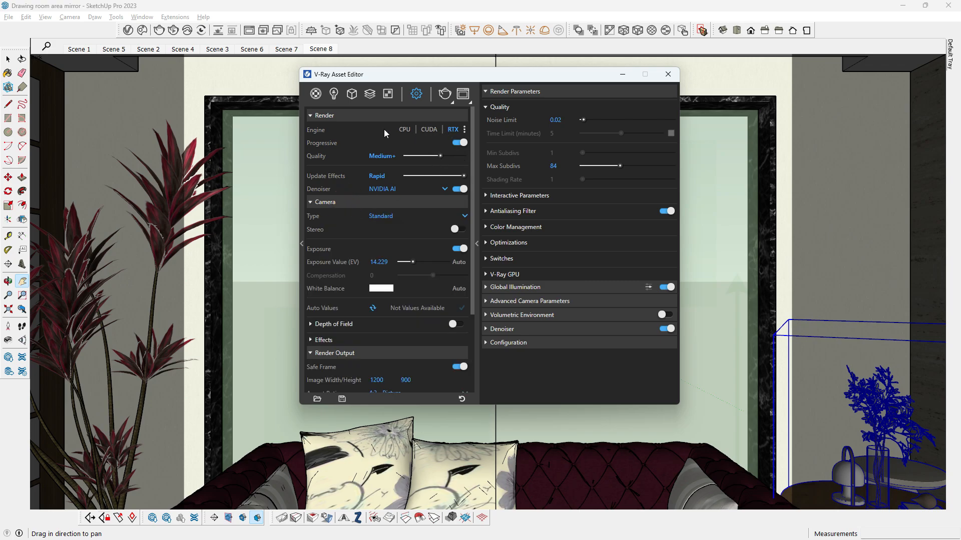
click(442, 189)
click(399, 209)
click(390, 216)
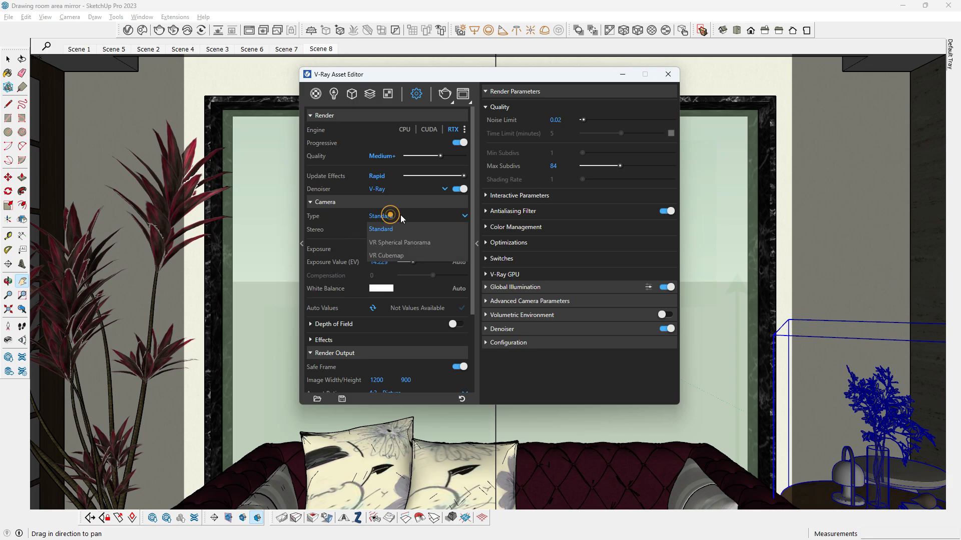
click(398, 241)
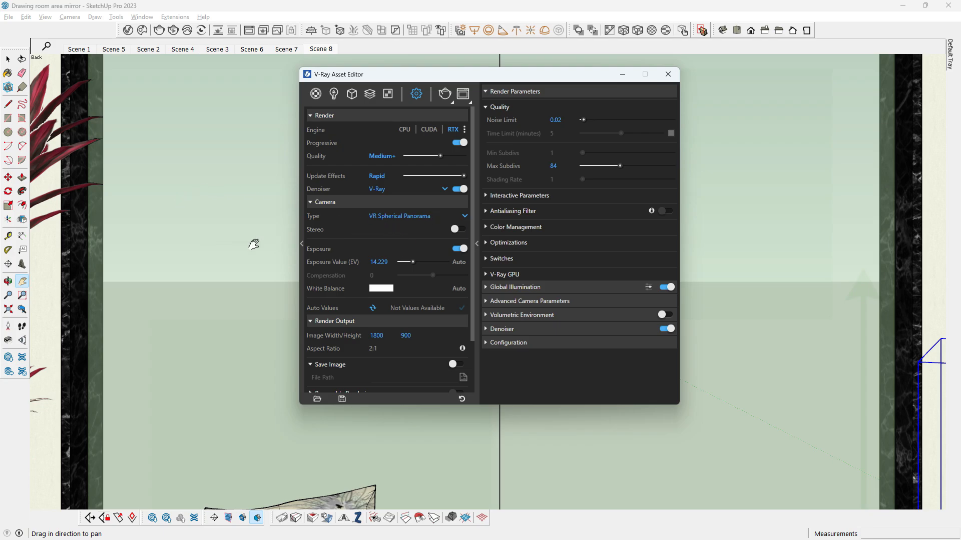
- Set the camera's field of view to 45 degrees and re-centre the view on the window wall
scroll(273, 243, down, 2)
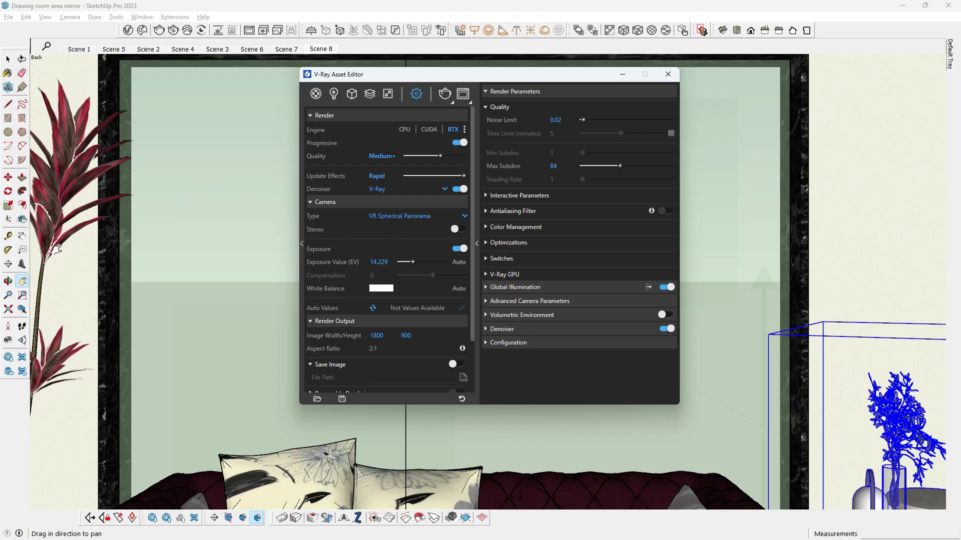
click(22, 340)
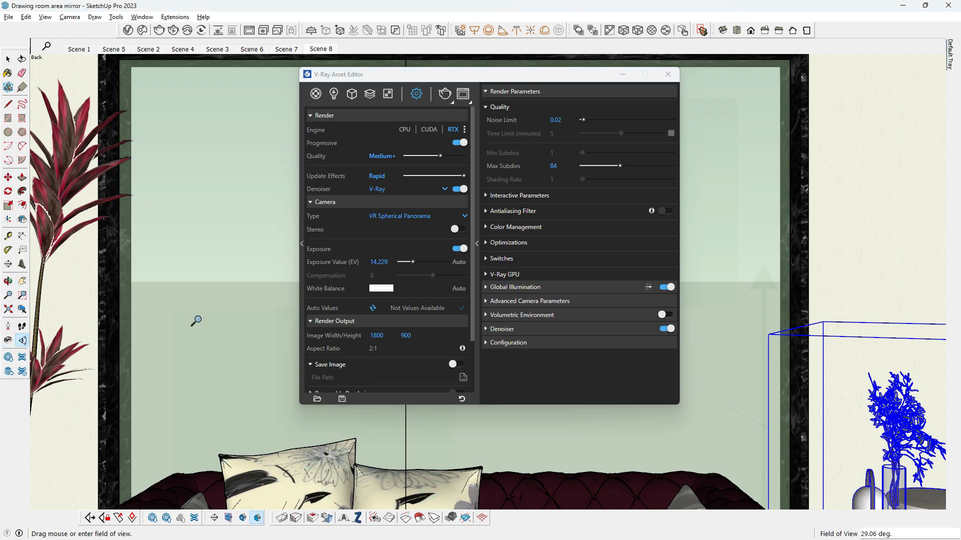
text(5)
key(Return)
scroll(203, 304, down, 2)
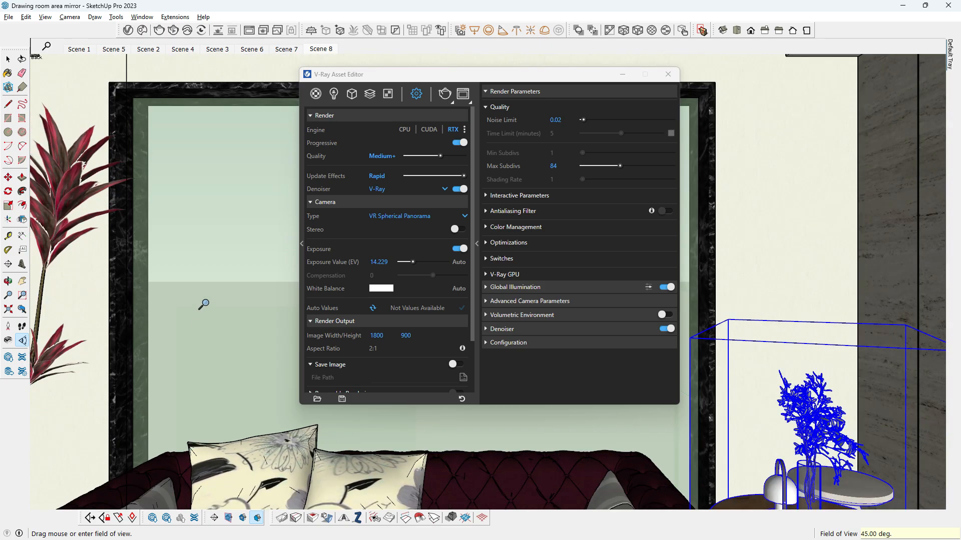
scroll(204, 305, down, 1)
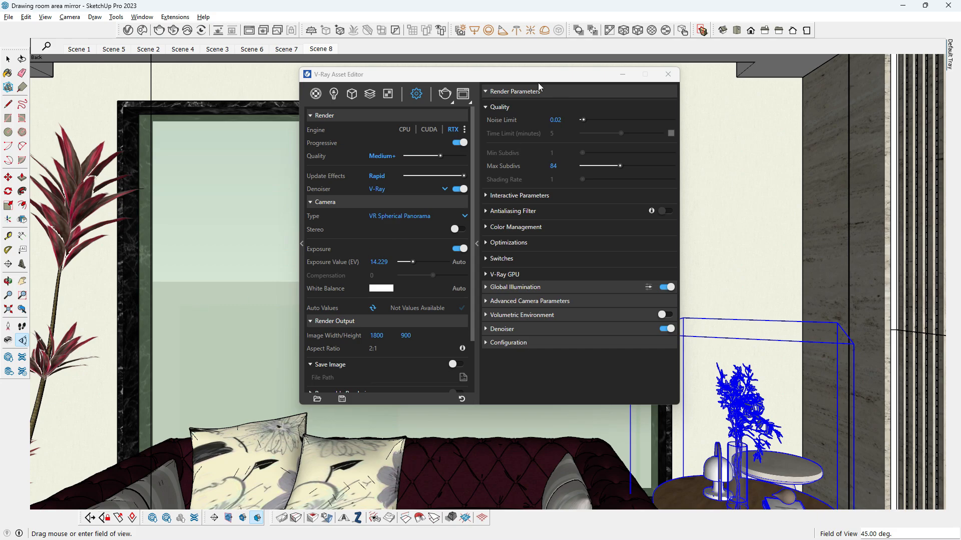
drag(519, 79, 551, 476)
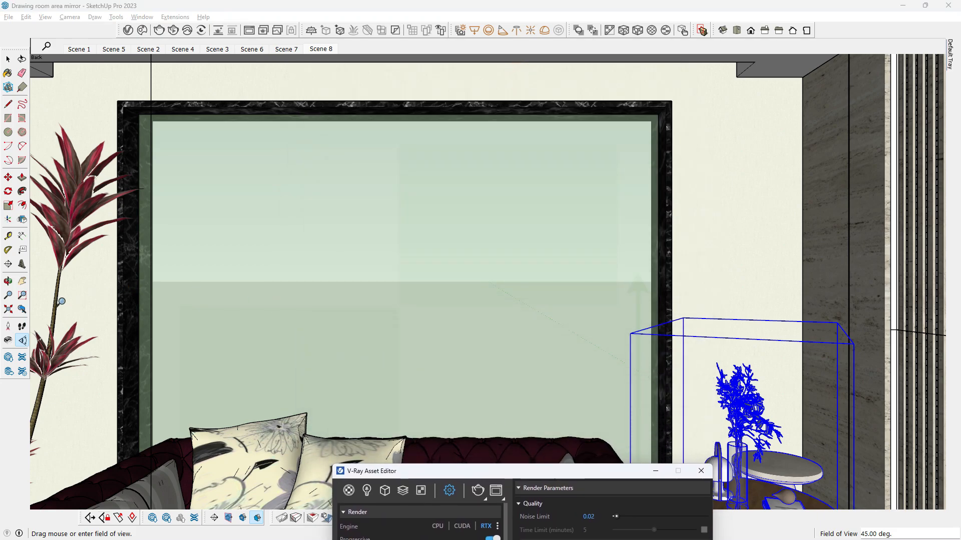
click(22, 280)
drag(313, 319, 403, 326)
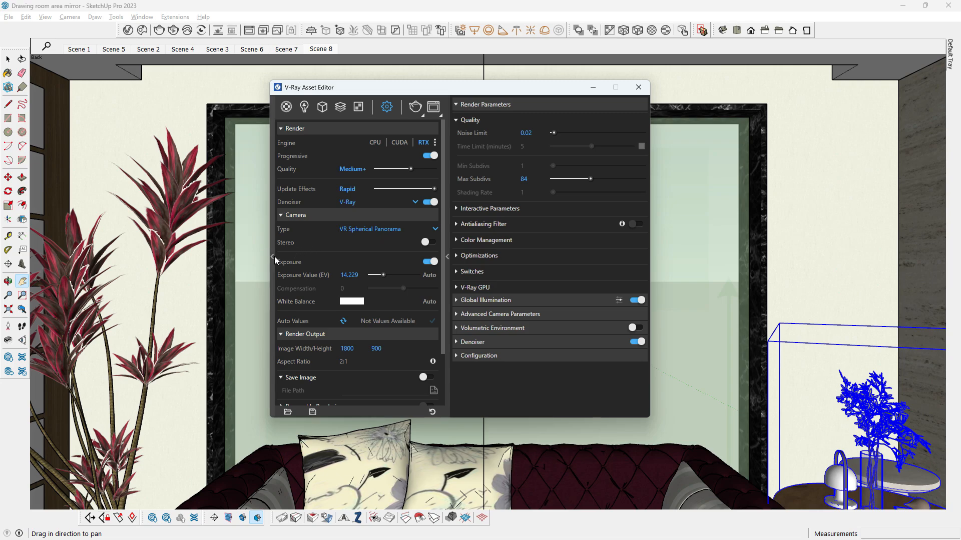
- Set the render output to 3600 x 1800 and render the spherical panorama
click(282, 216)
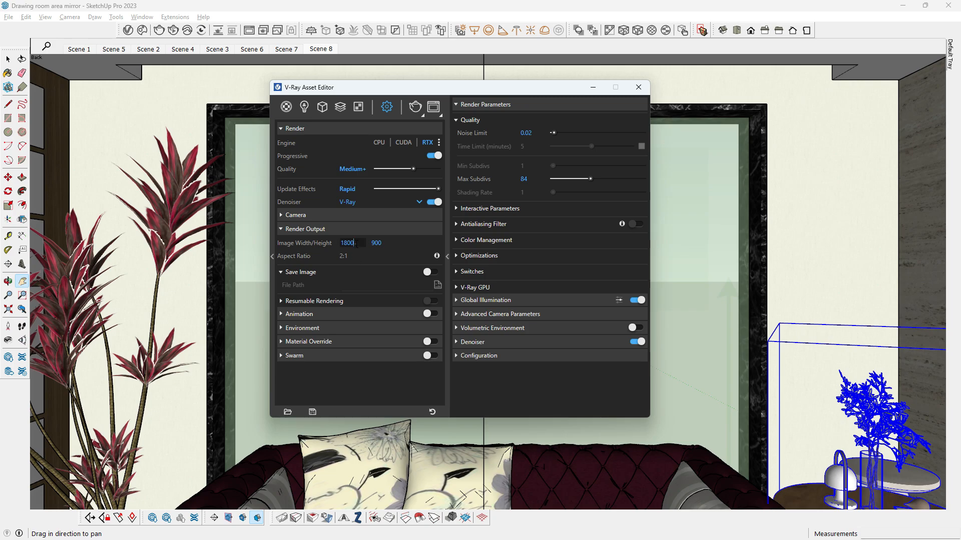
double_click(358, 242)
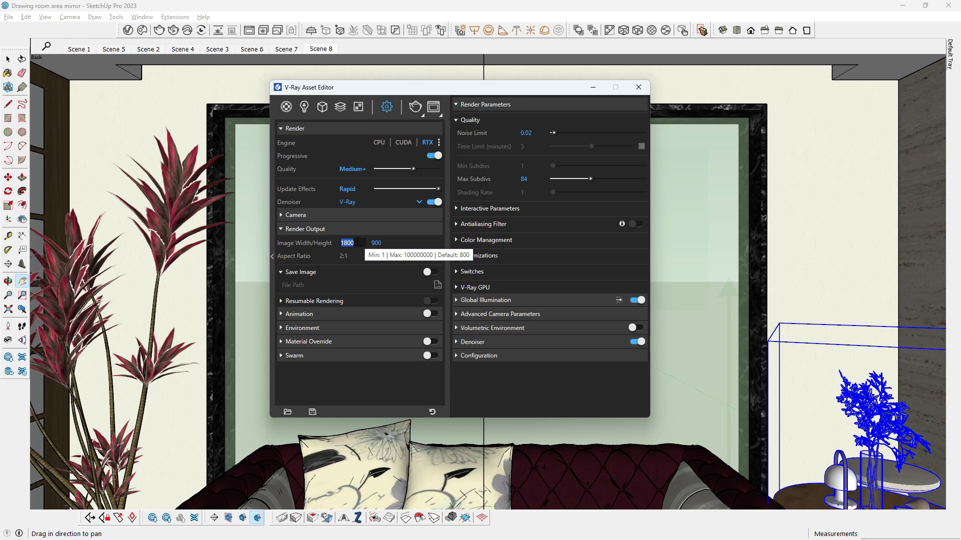
text(36)
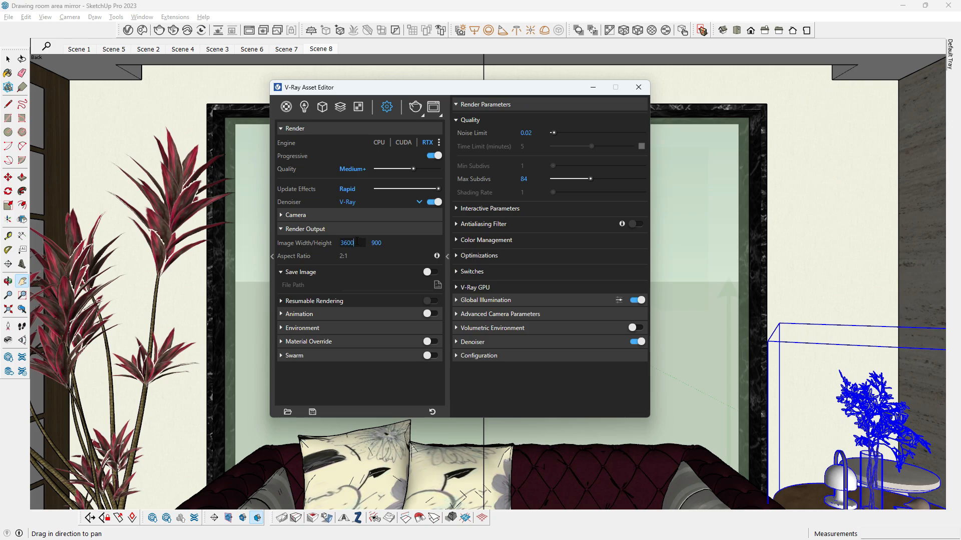
click(401, 243)
click(416, 107)
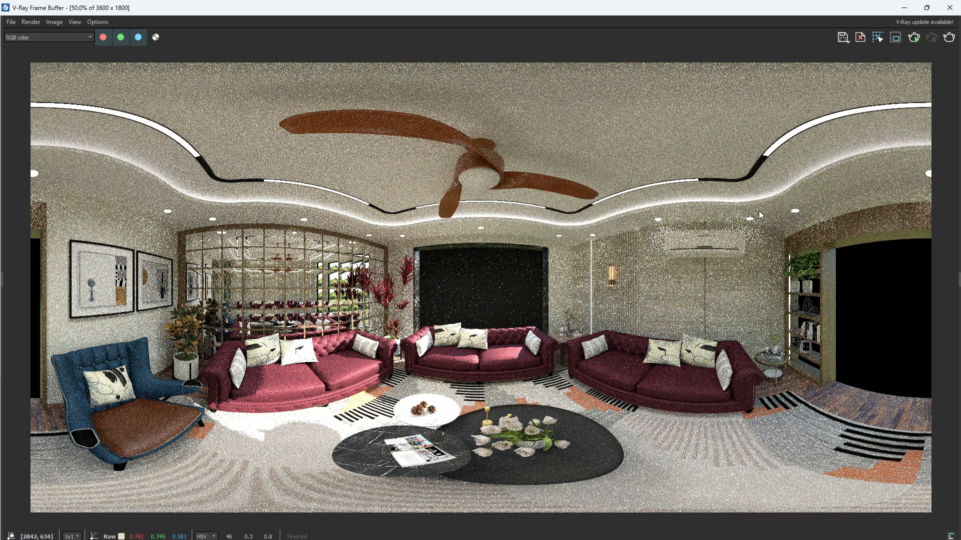
click(904, 7)
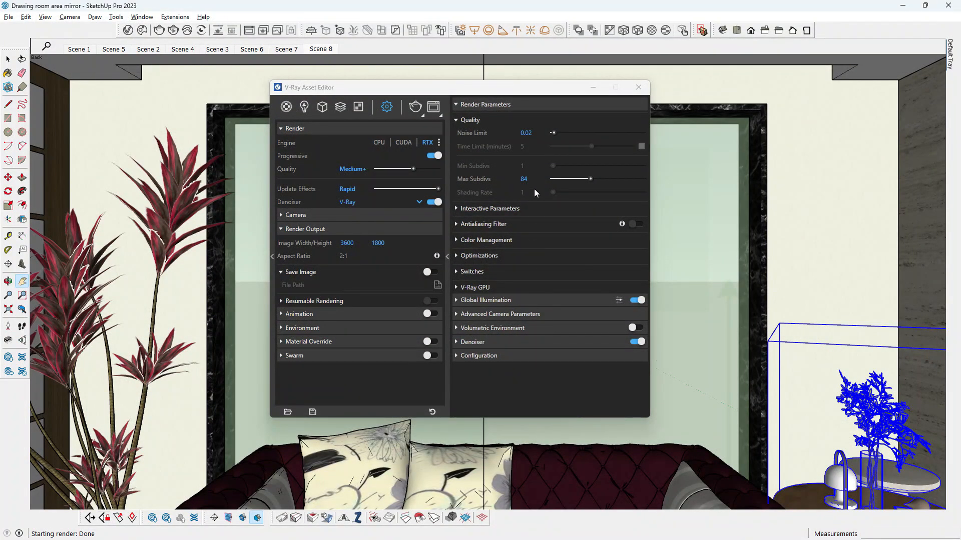
- Move the camera closer to the window wall, set the field of view to 60 degrees, and update Scene 8
click(638, 87)
scroll(430, 398, up, 2)
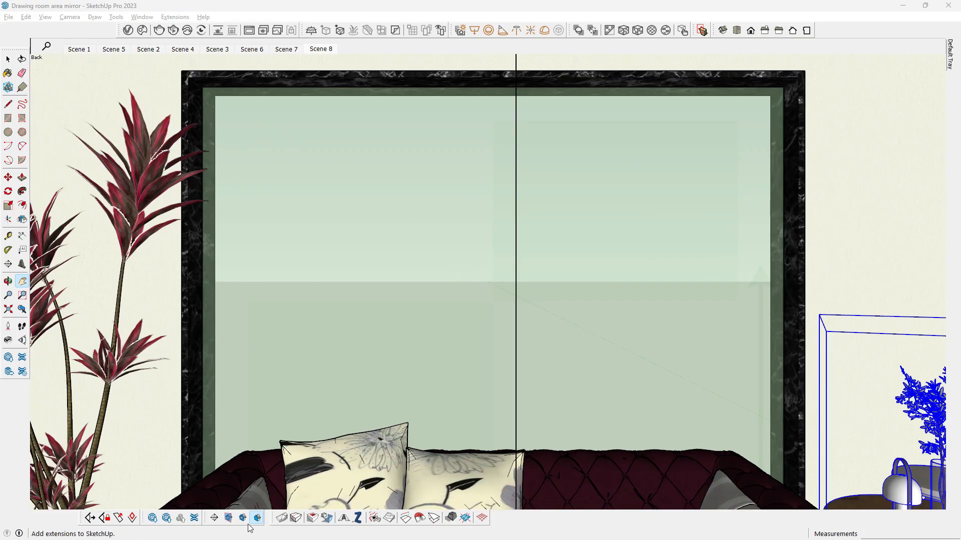
click(22, 341)
text(6)
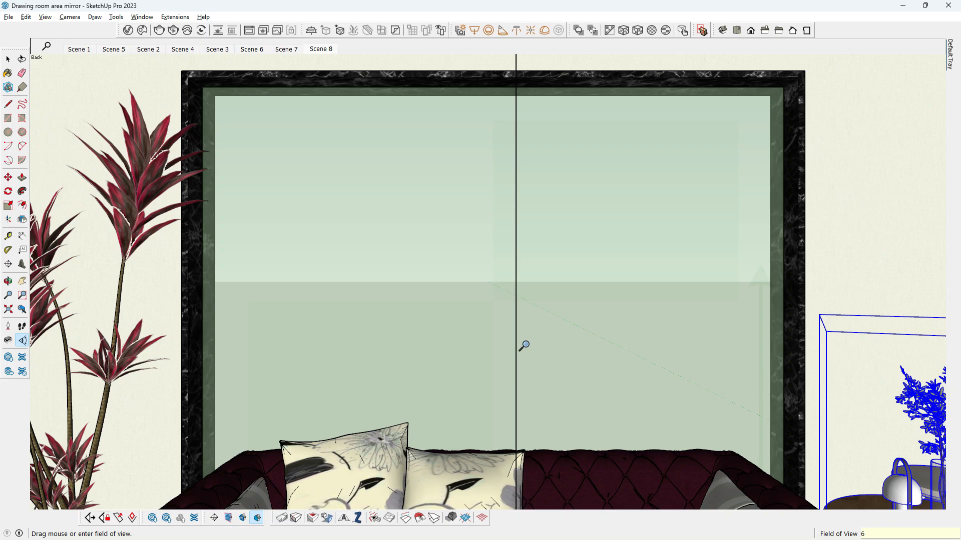
text(0)
key(Return)
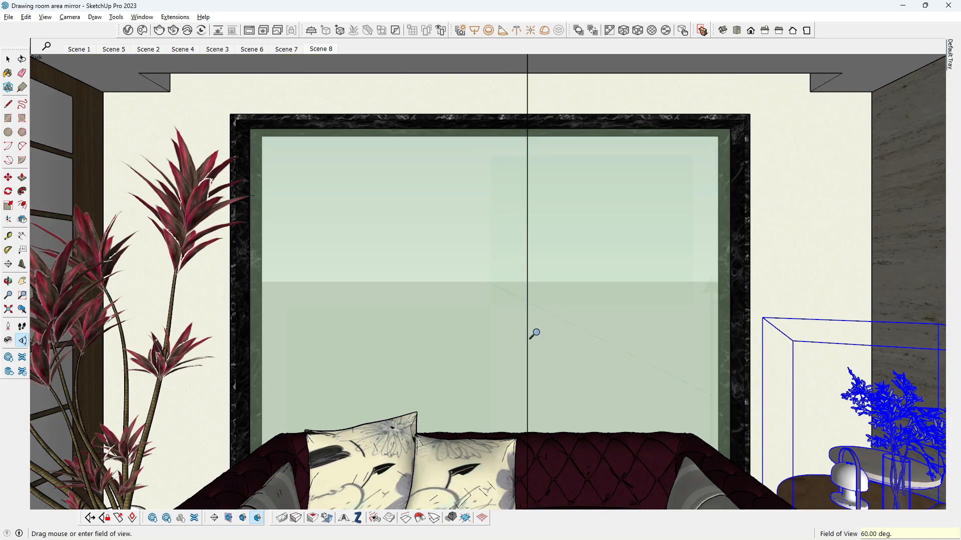
right_click(321, 48)
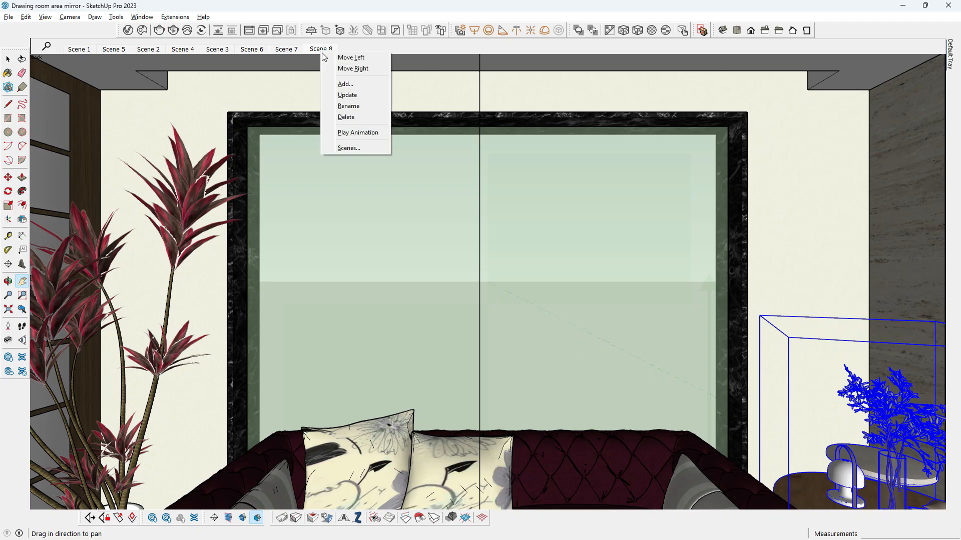
click(343, 95)
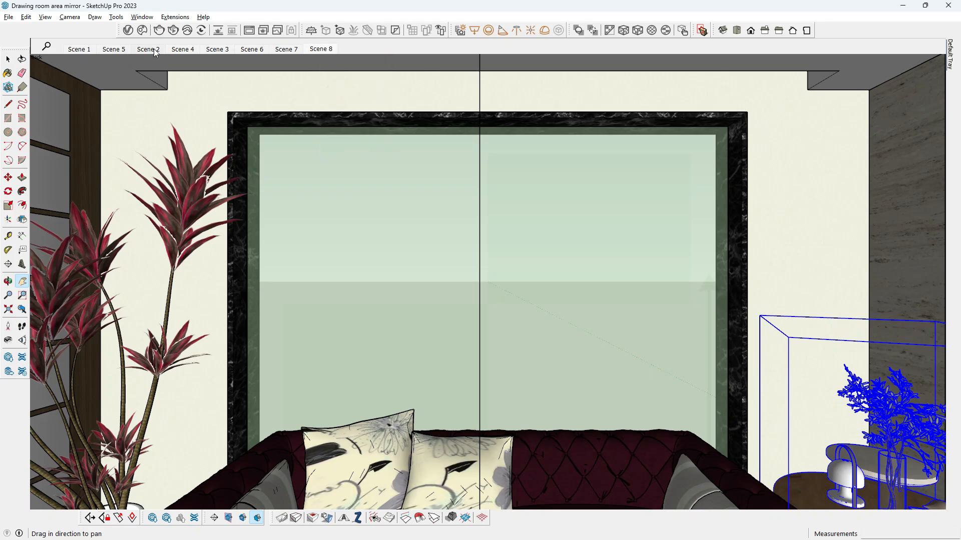
- Render the updated Scene 8 as a panorama and inspect the result up close
click(128, 31)
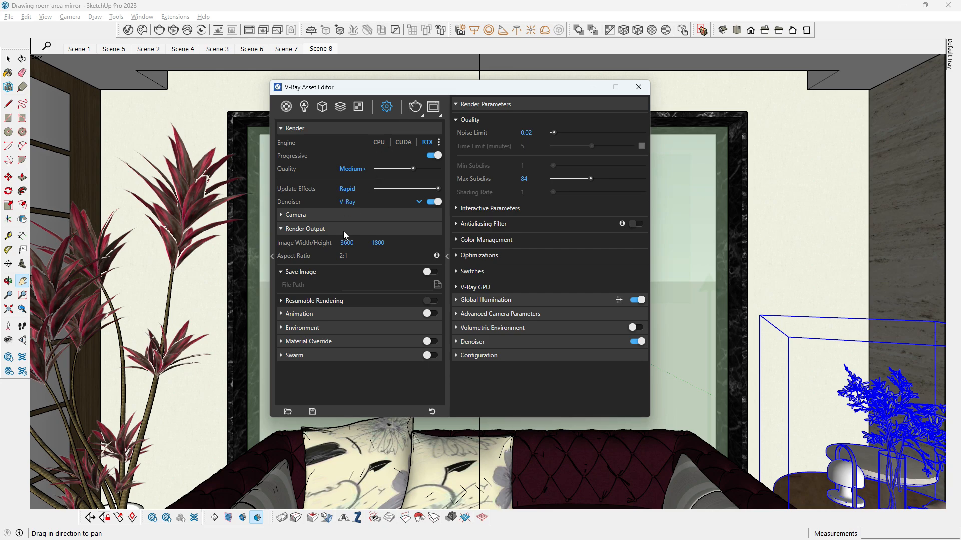
click(415, 108)
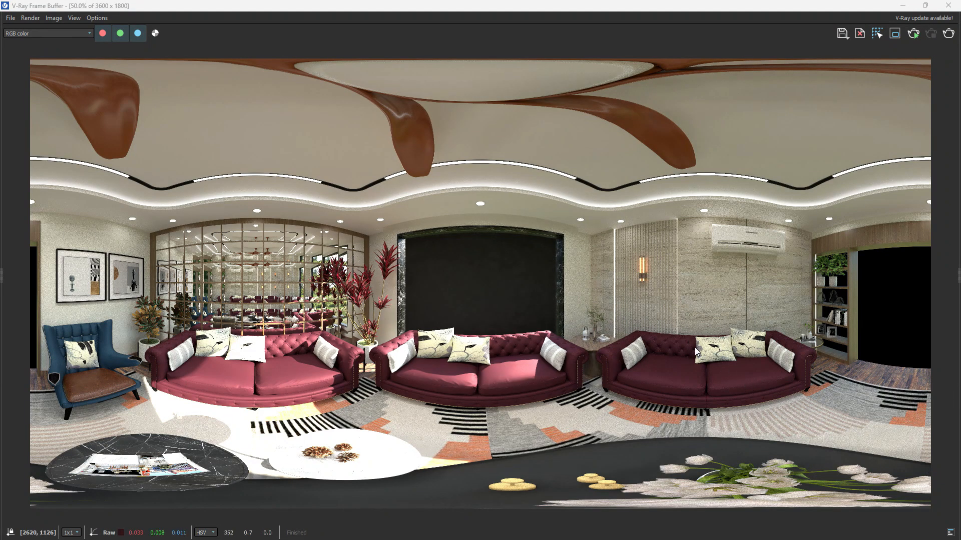
scroll(748, 293, up, 1)
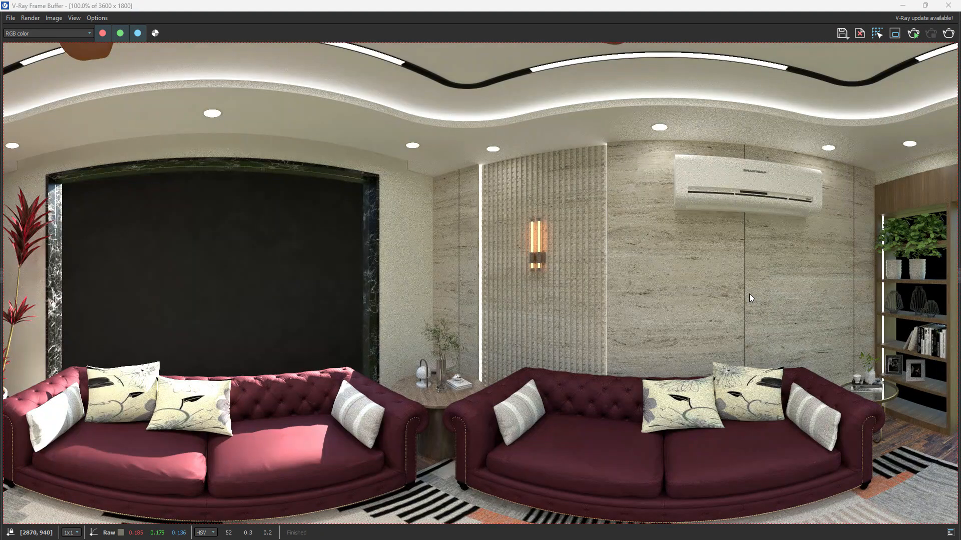
scroll(749, 295, down, 1)
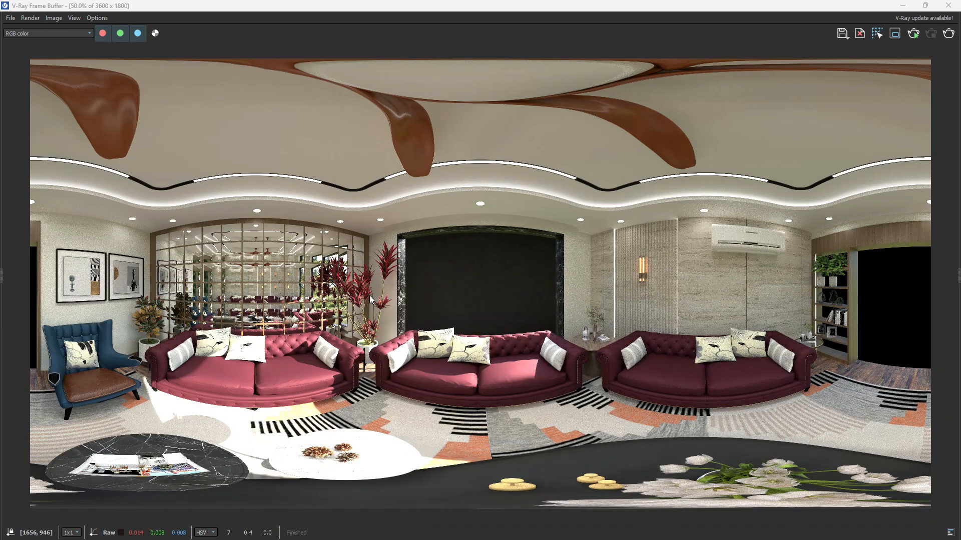
scroll(60, 254, up, 2)
scroll(59, 254, down, 3)
- Save the rendered panorama to the Desktop as a PNG image named 7
click(842, 33)
click(375, 257)
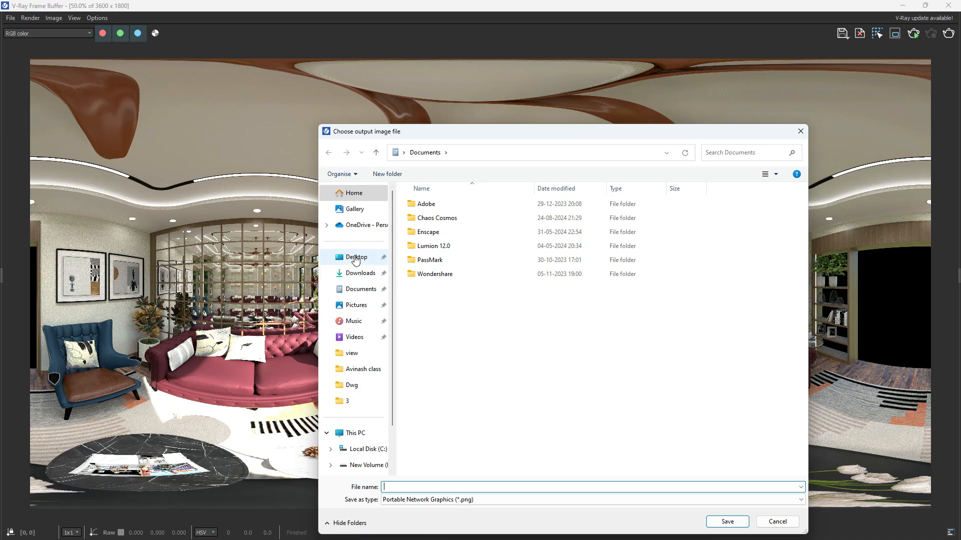
click(414, 486)
click(415, 487)
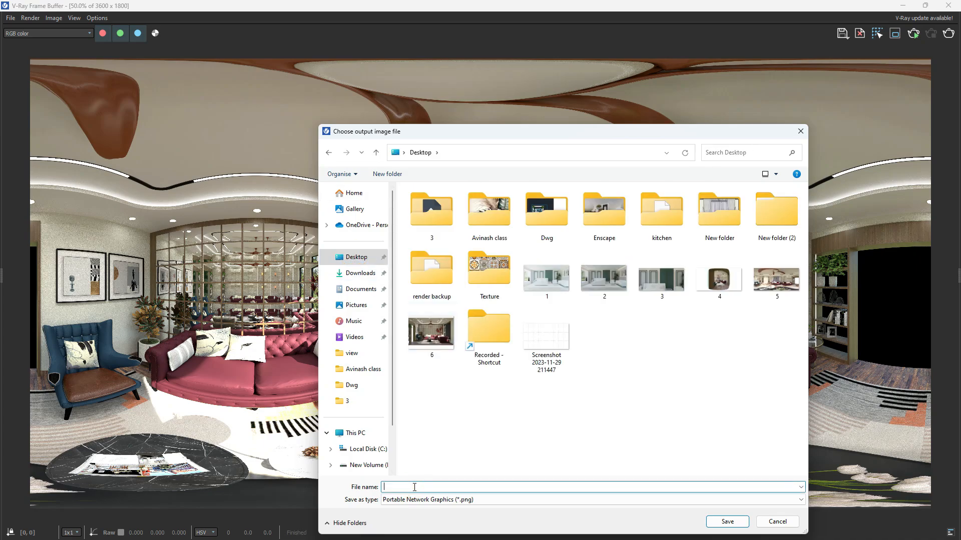
click(510, 440)
click(723, 521)
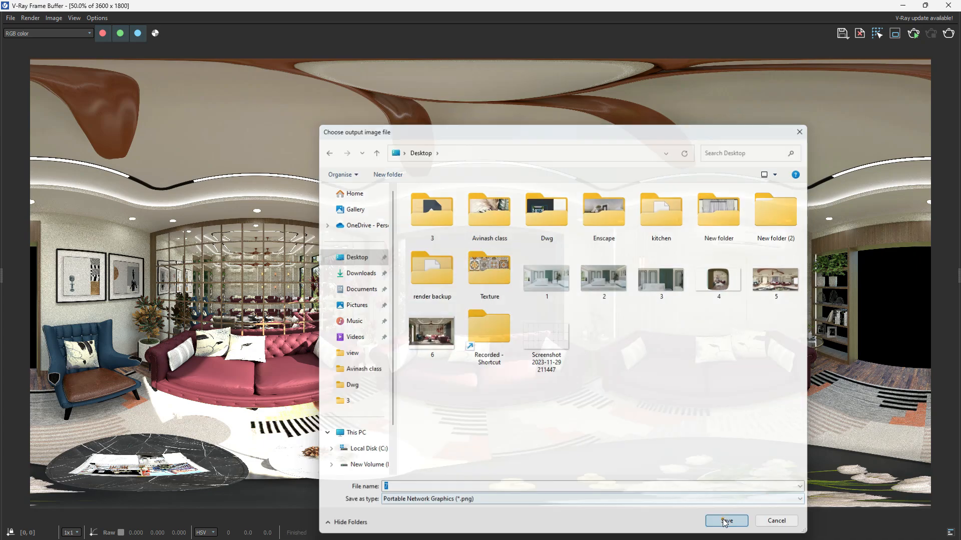
- Check the render history in the V-Ray Frame Buffer
click(1, 276)
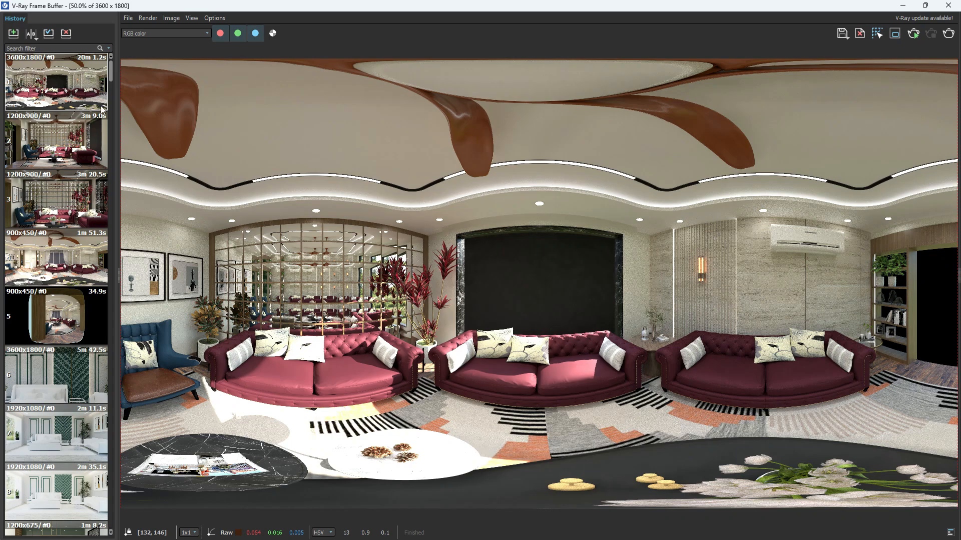
click(119, 275)
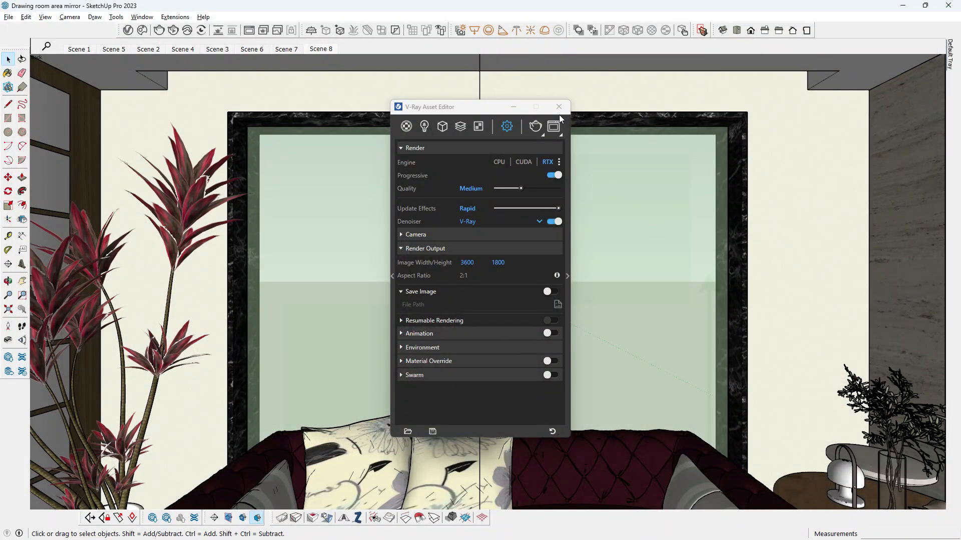
- Close the V-Ray Asset Editor and select the glass pane inside the black marble window frame
click(559, 108)
click(611, 218)
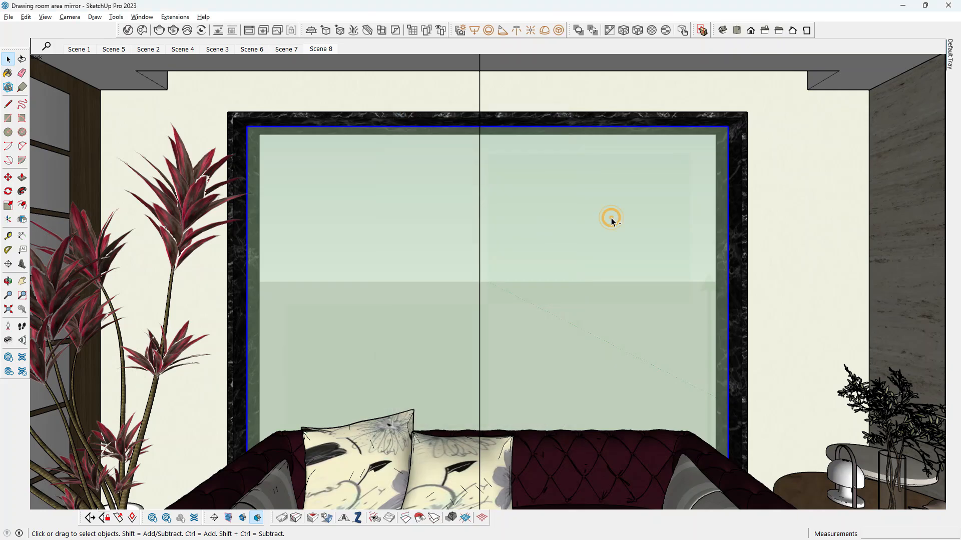
key(ctrl+shift+s)
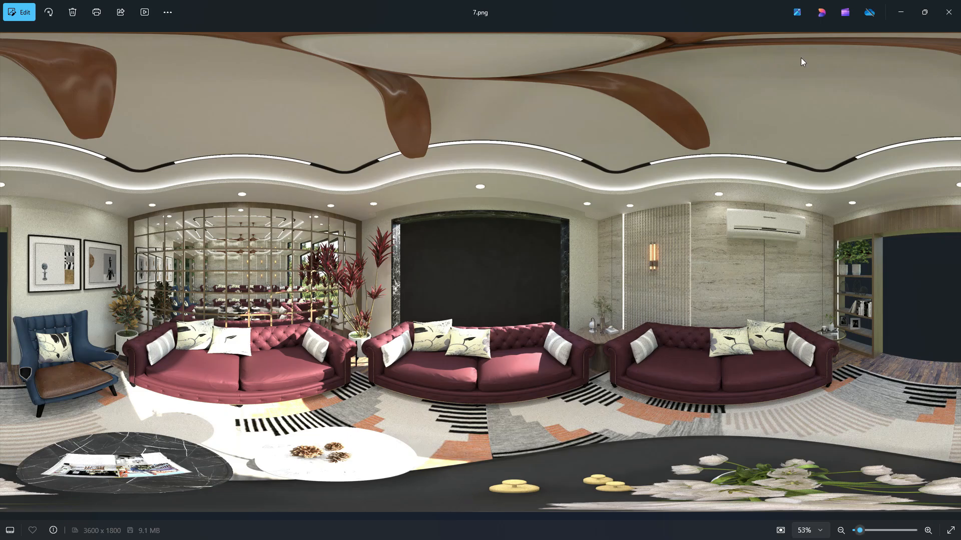
- Switch to the Brave browser, search Google for "360 image viewer" and open the Chief Architect 360° Panorama Viewer result
click(899, 11)
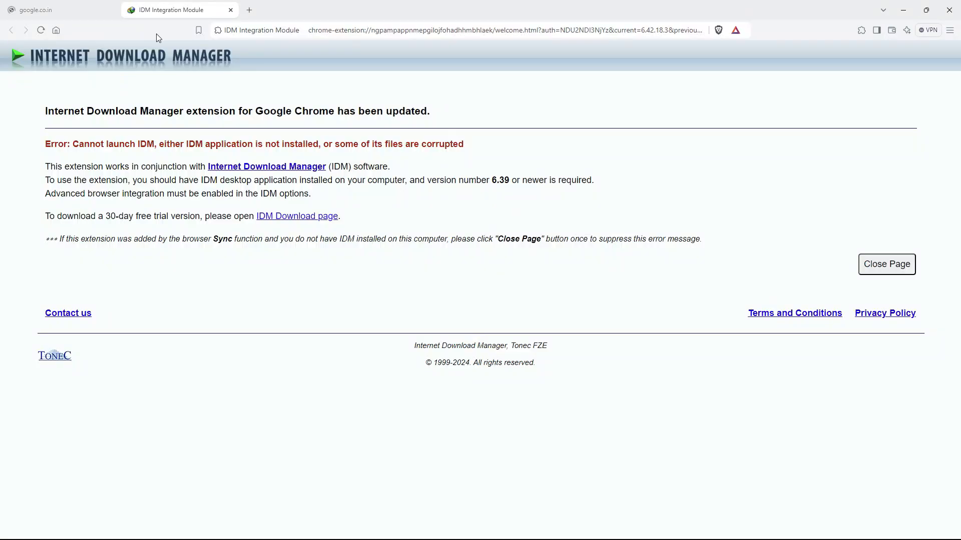
click(231, 10)
click(460, 242)
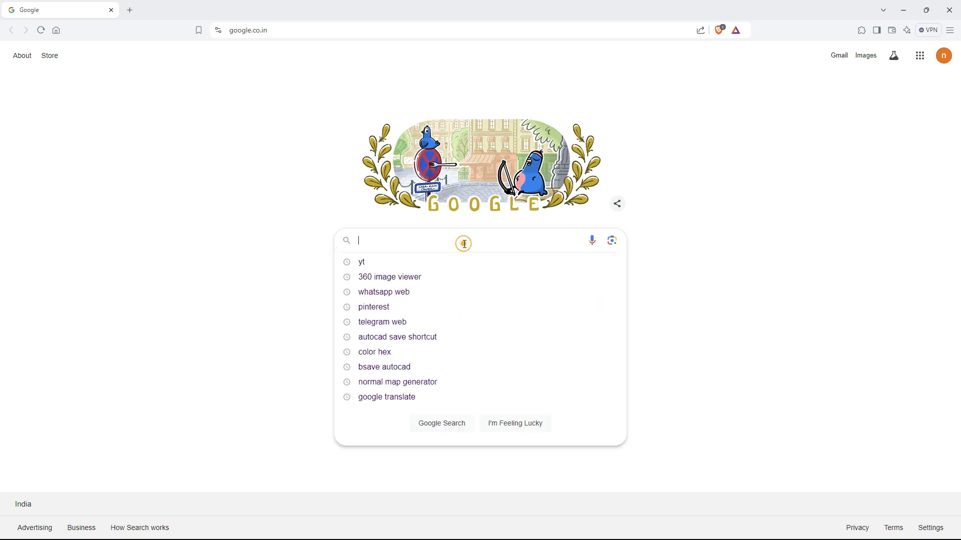
click(371, 275)
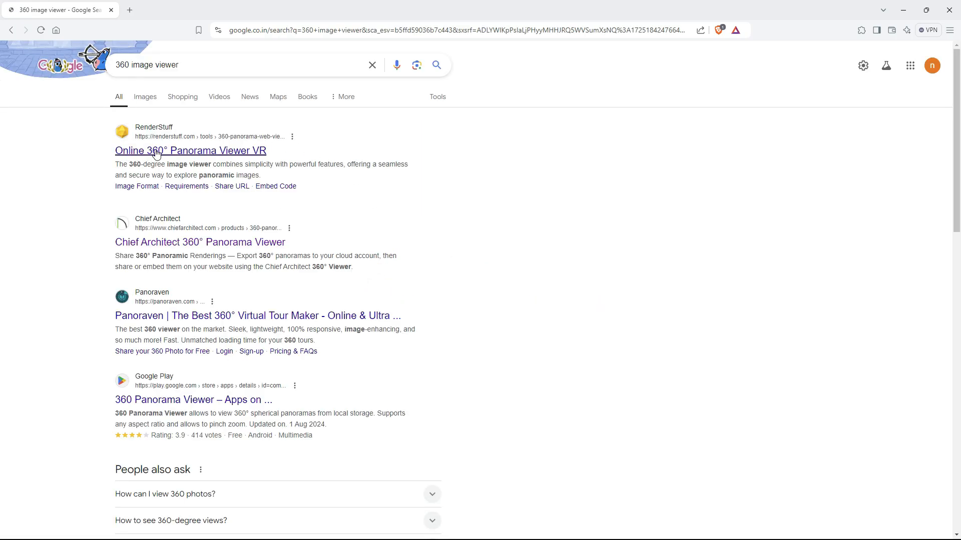
click(183, 242)
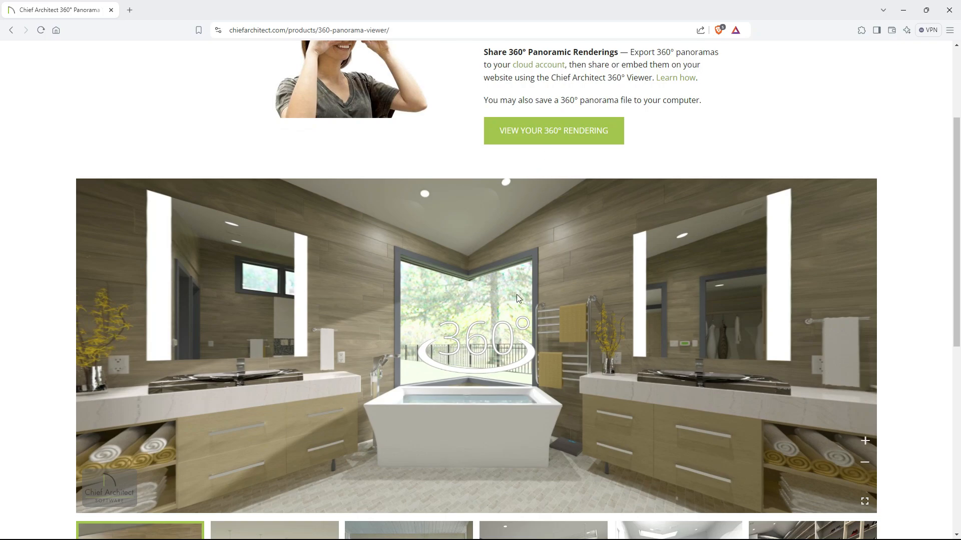
- Load the image 7 from the Desktop into the online 360° viewer and look around the rendered drawing room
scroll(525, 203, down, 1)
scroll(530, 201, up, 3)
click(538, 223)
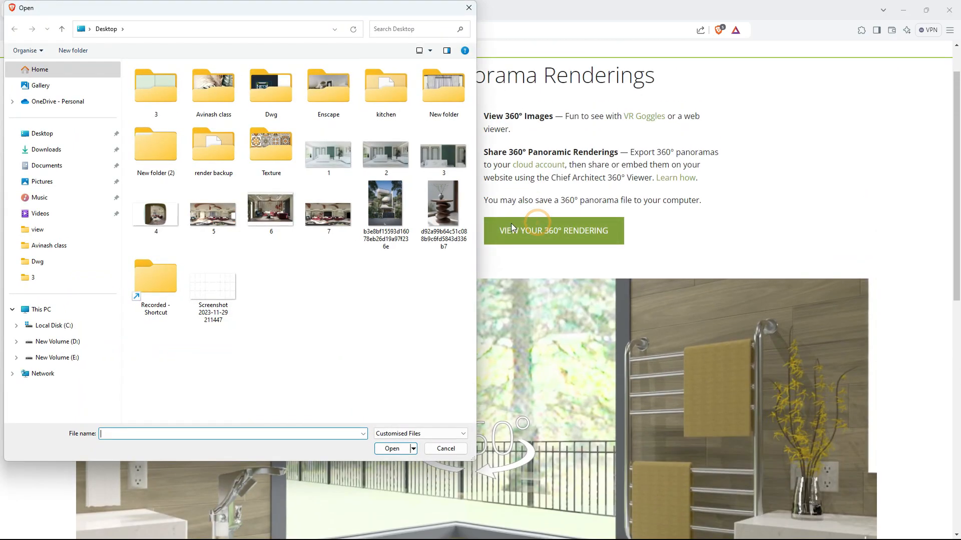
click(329, 218)
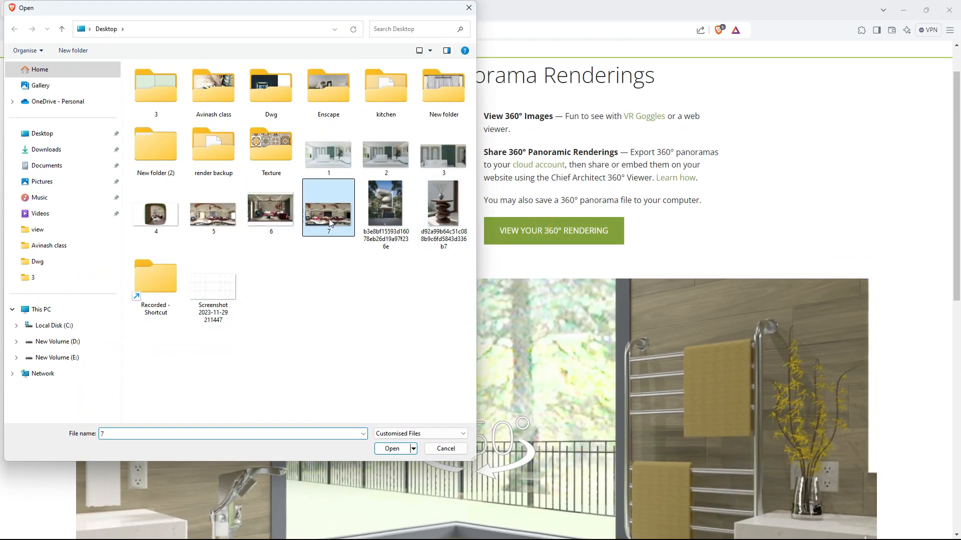
click(377, 447)
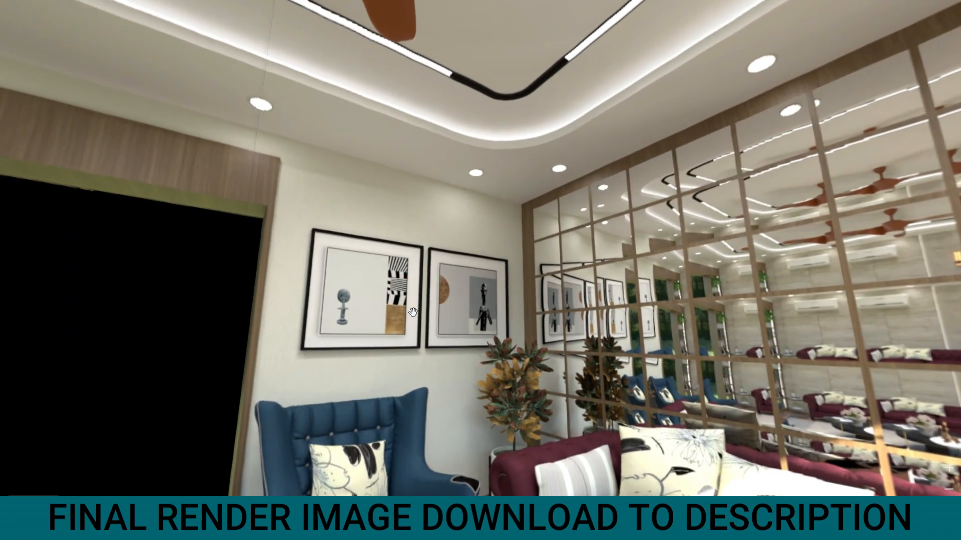
drag(413, 312, 537, 272)
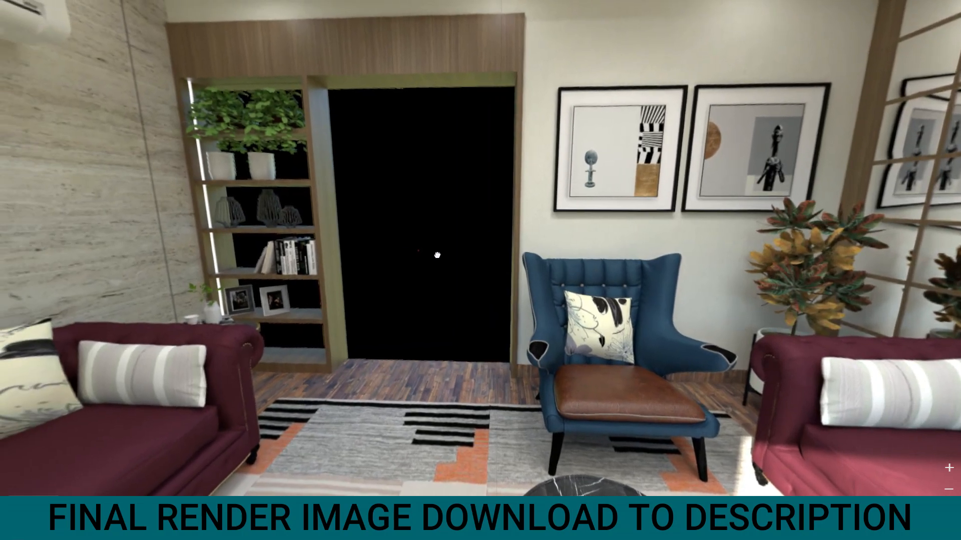
drag(437, 253, 362, 249)
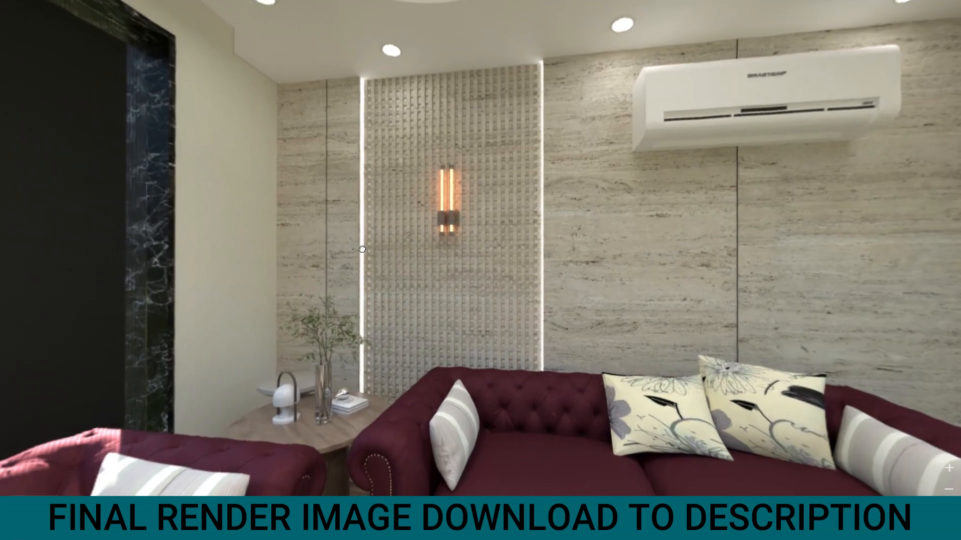